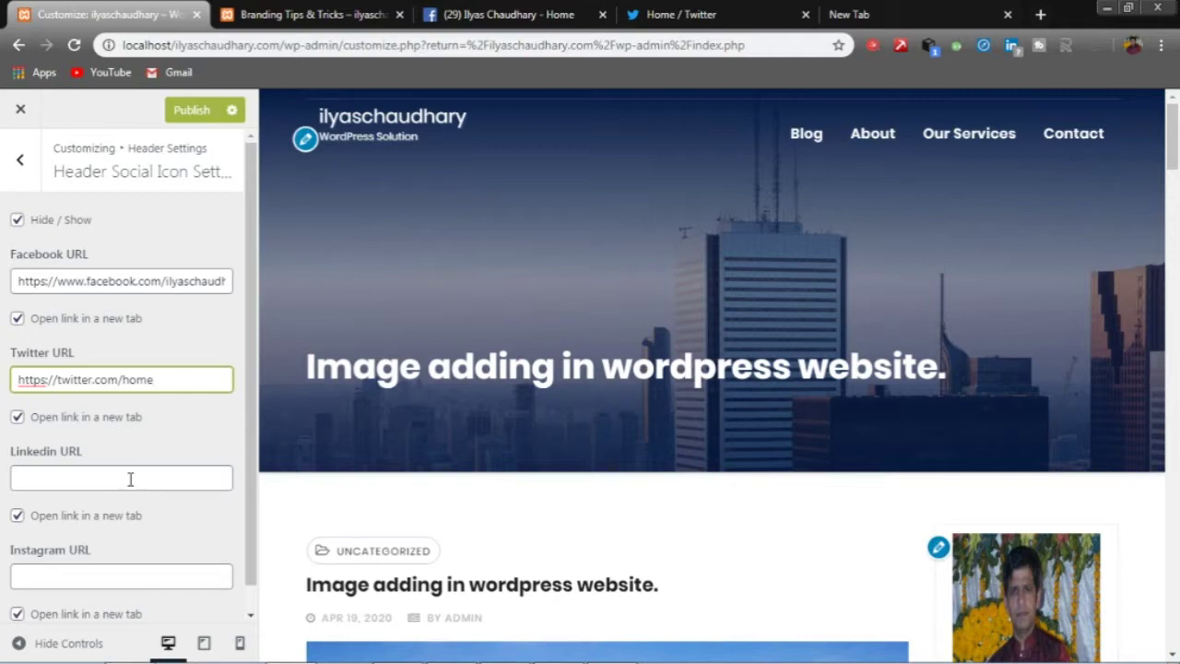
- Review the empty LinkedIn and Instagram URL fields and publish the header social settings
left_click(130, 478)
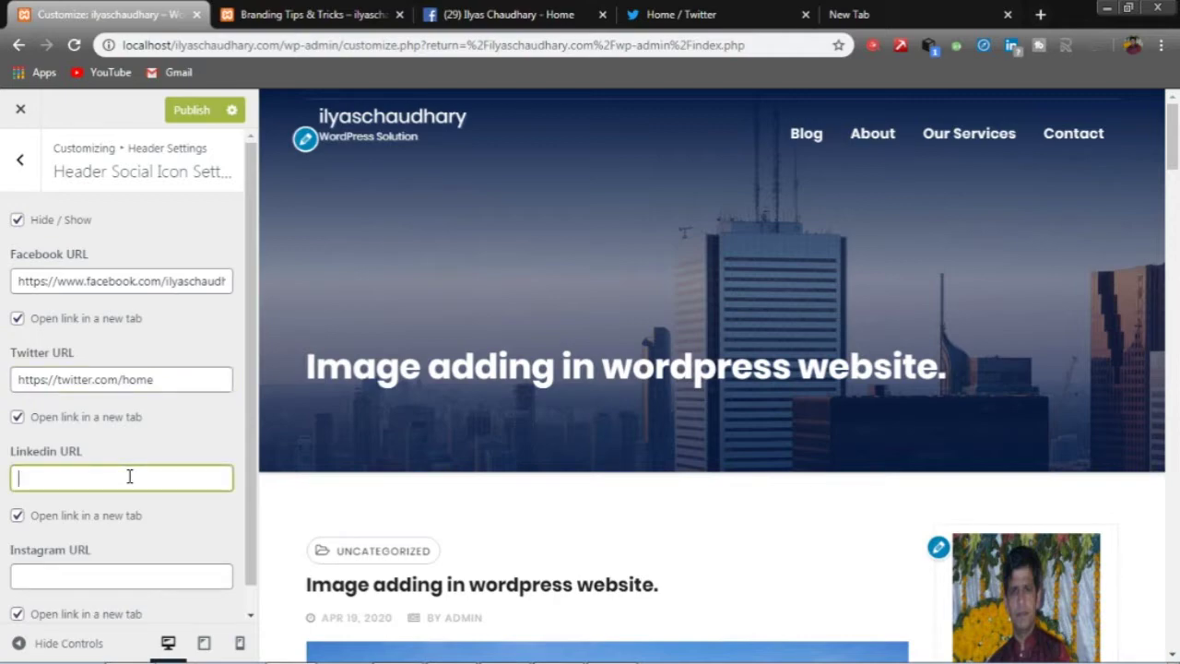
left_click(74, 570)
scroll(106, 559, "down", 1)
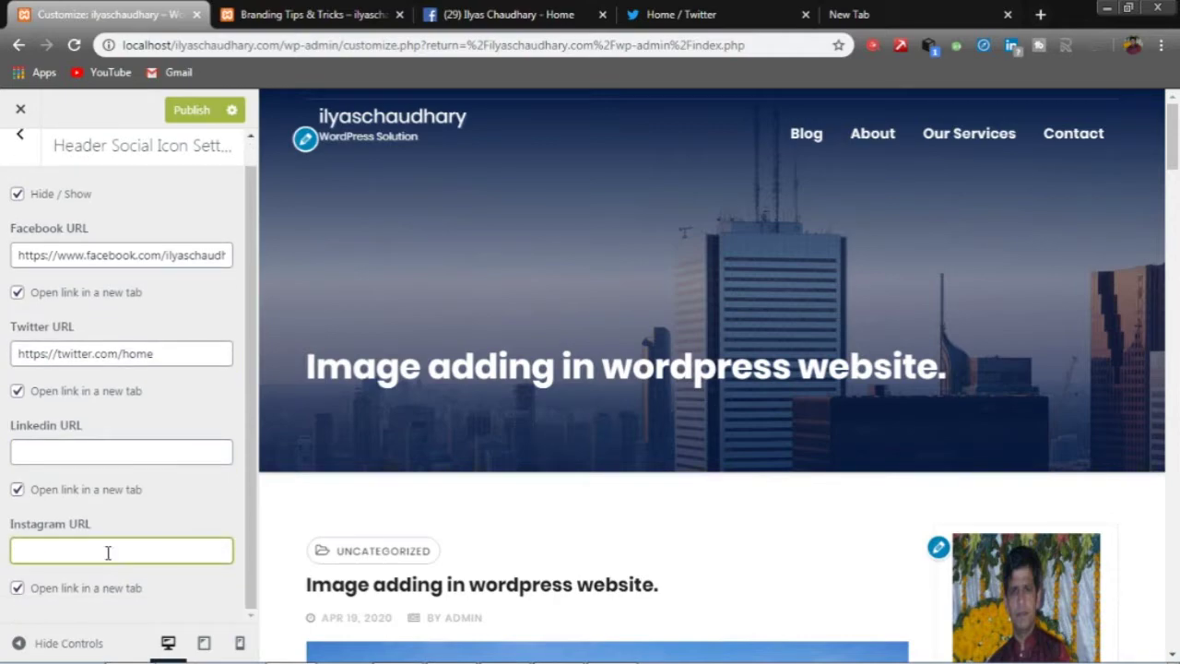
scroll(108, 552, "up", 1)
left_click(193, 111)
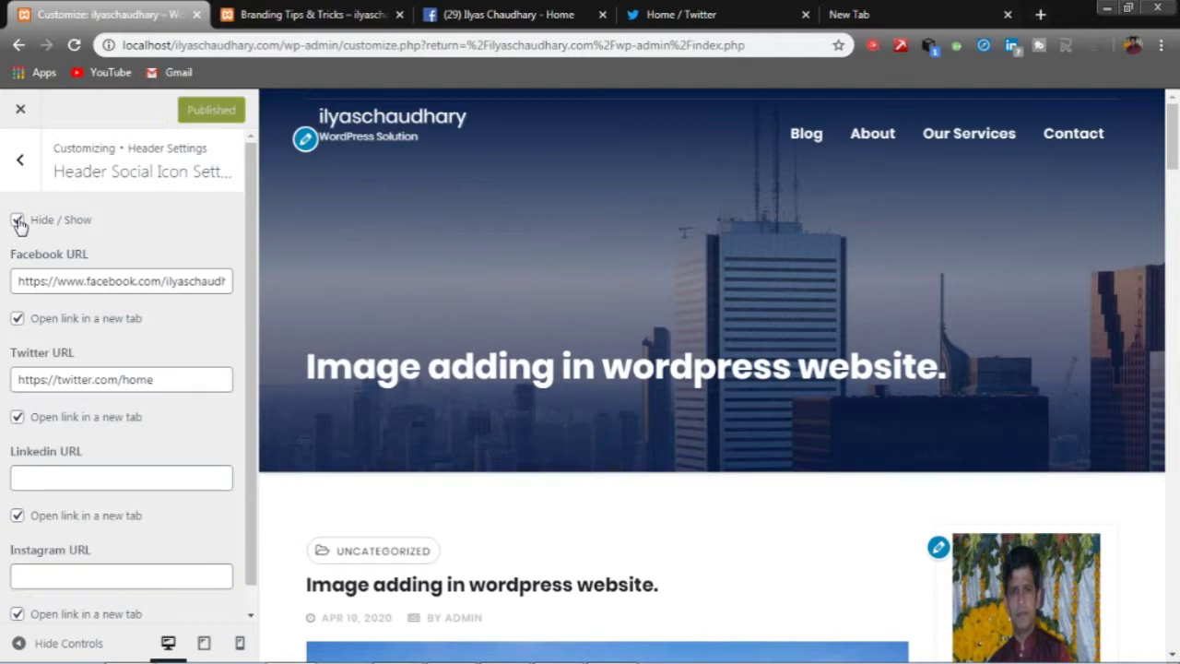
- Uncheck Hide / Show so the header icons appear, publish, and exit the Customizer
left_click(18, 221)
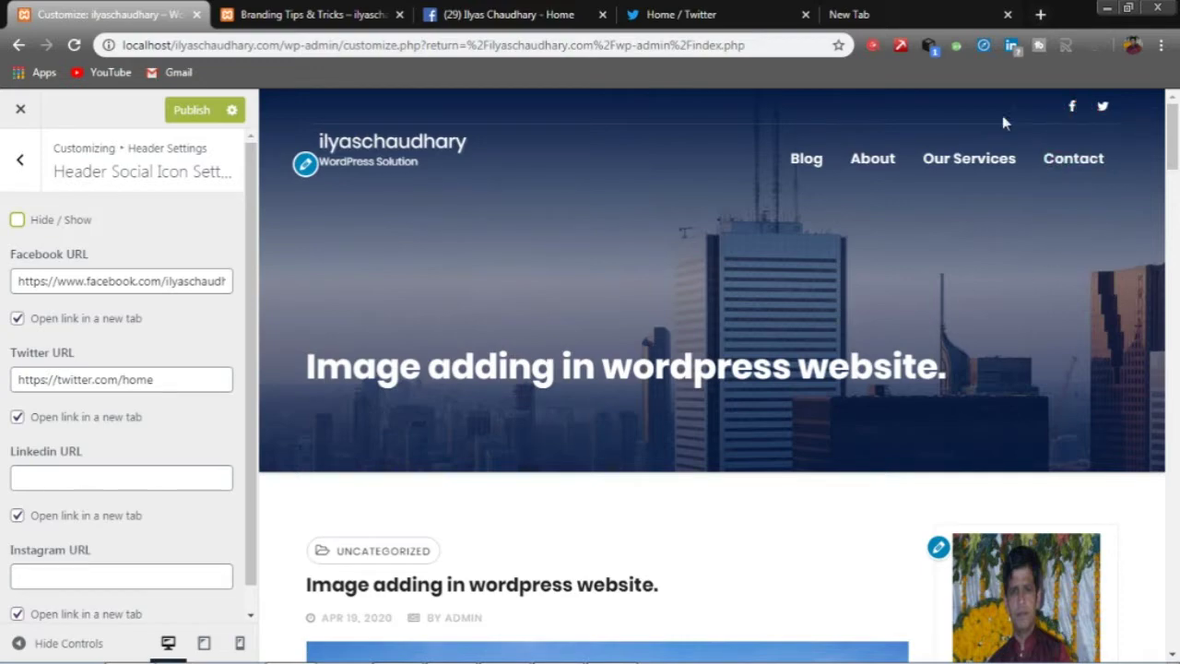
left_click(194, 109)
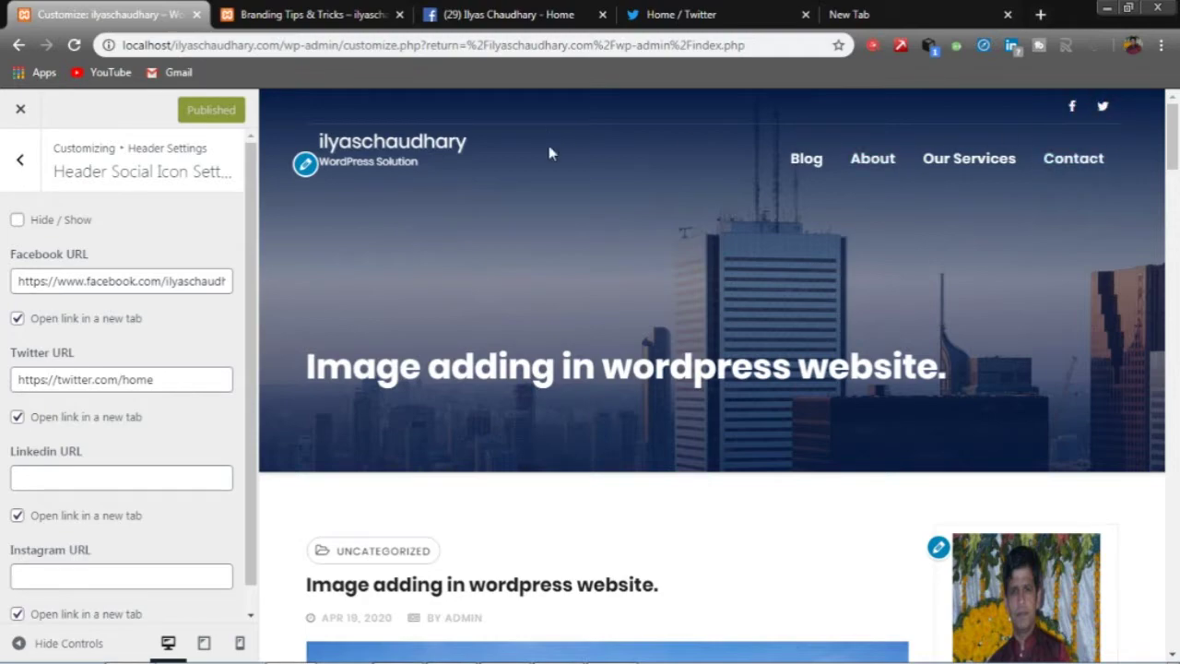
left_click(22, 112)
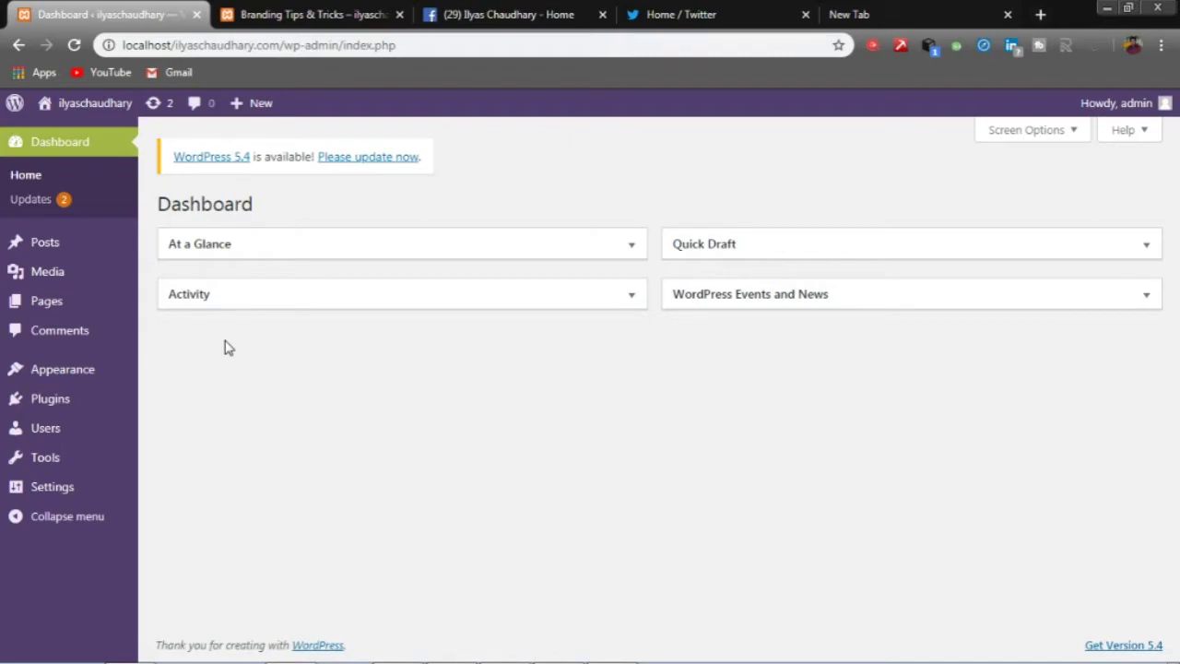
- Reload the Branding Tips & Tricks post to see the header icons, then go to Appearance > Widgets
left_click(295, 13)
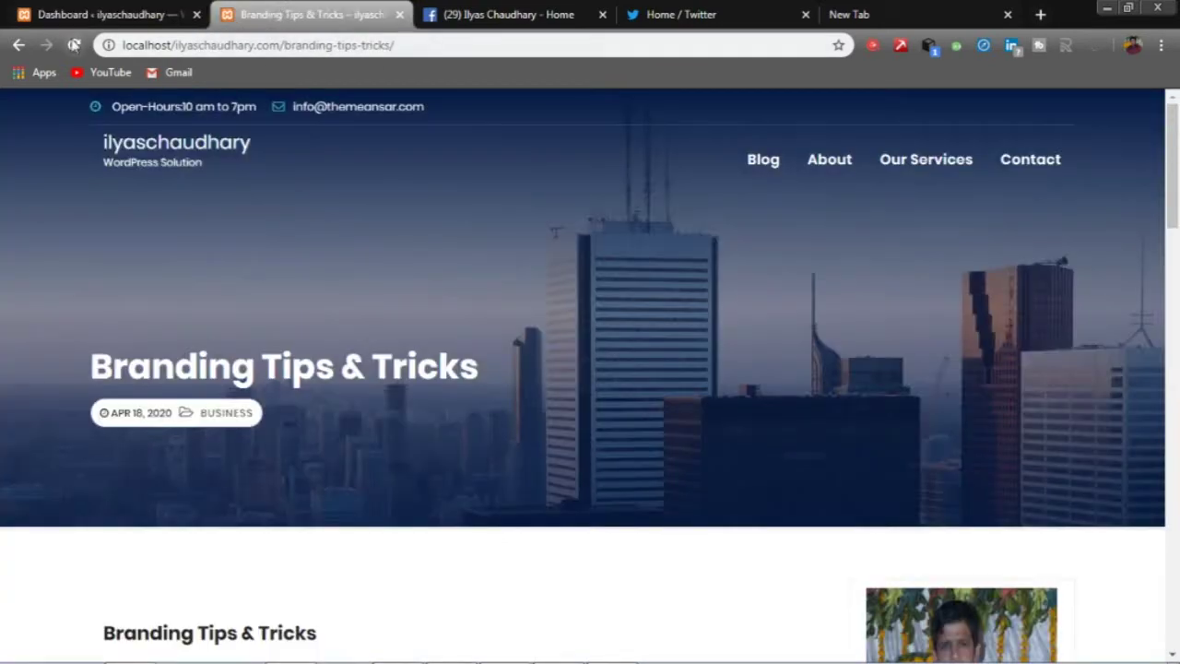
left_click(74, 44)
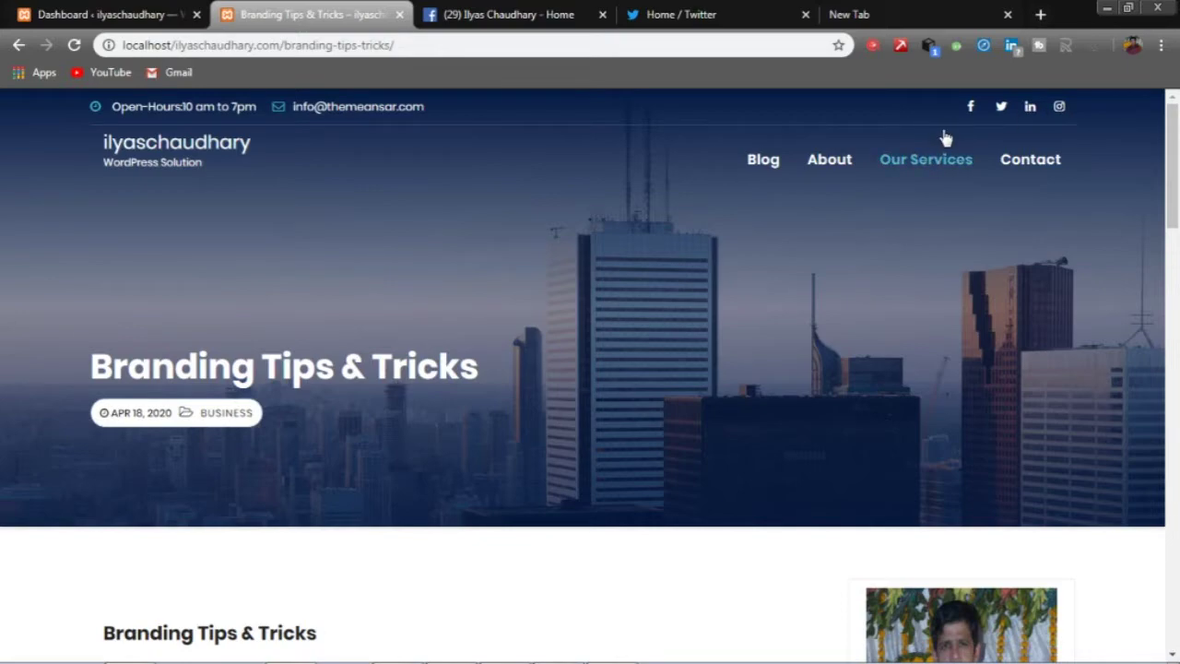
left_click(147, 16)
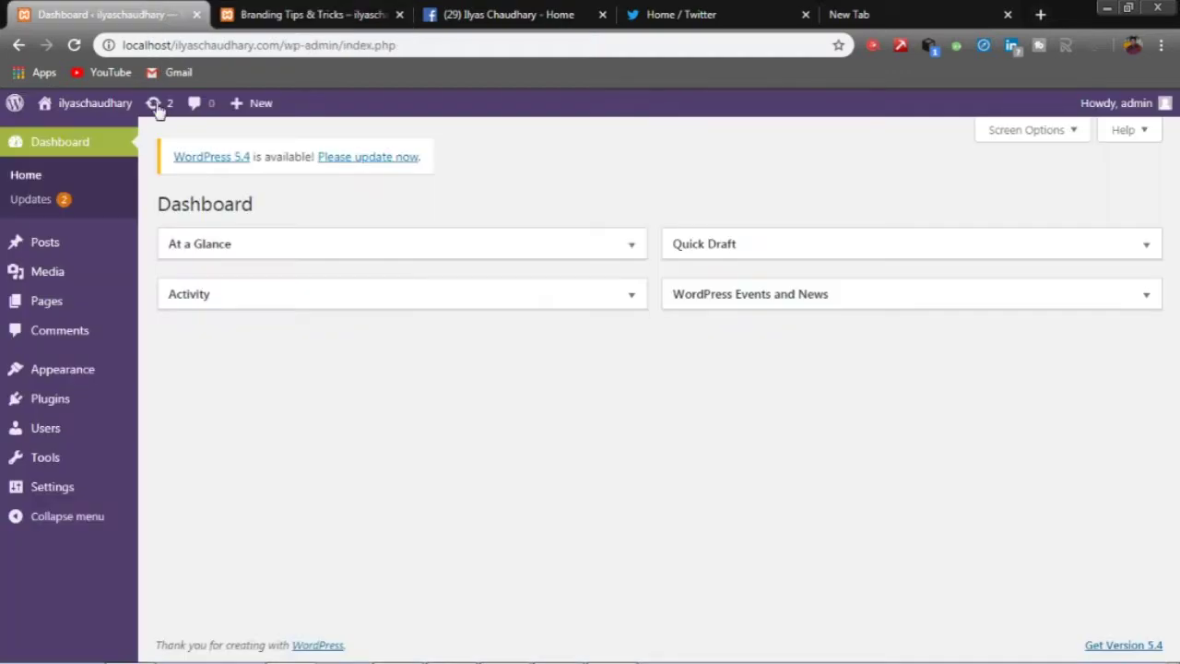
mouse_move(61, 368)
left_click(177, 426)
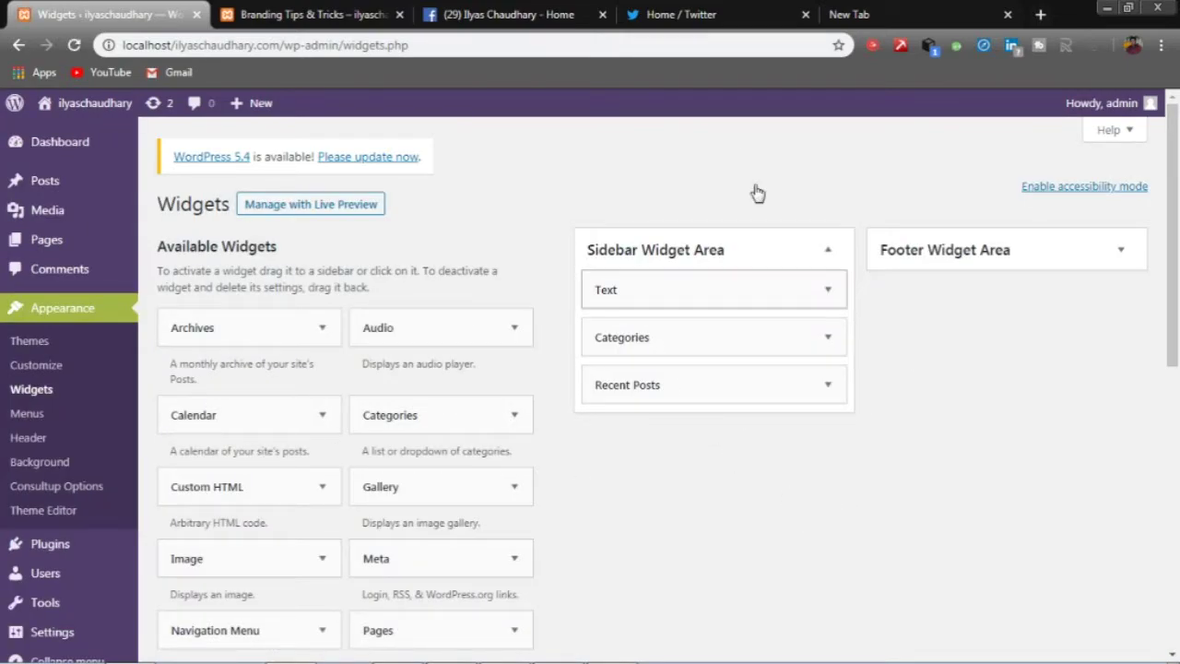
- Check the live post's sidebar, then pick Sidebar Widget Area for the Navigation Menu widget
left_click(290, 14)
scroll(729, 452, "down", 6)
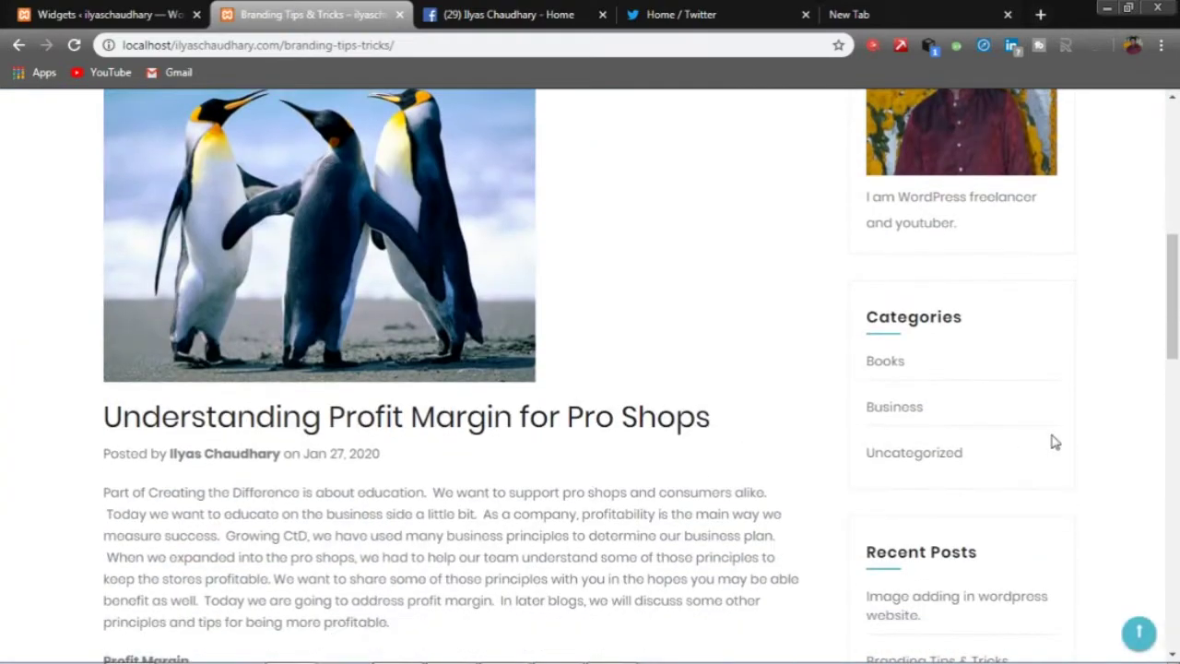
scroll(1051, 444, "down", 4)
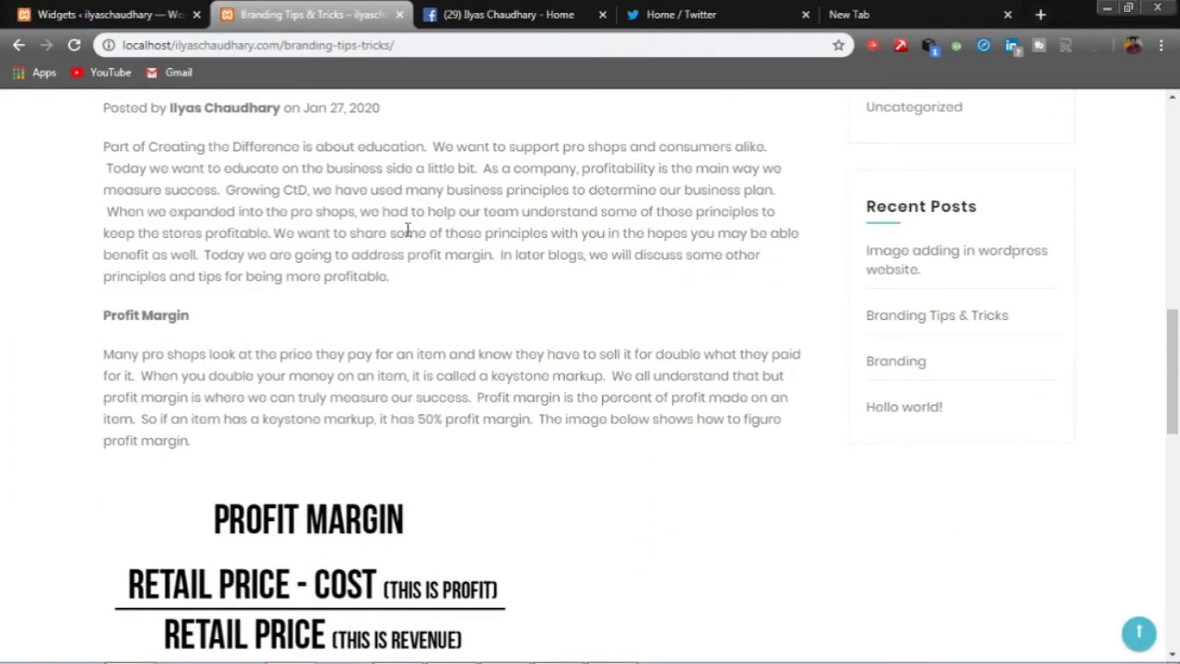
left_click(111, 14)
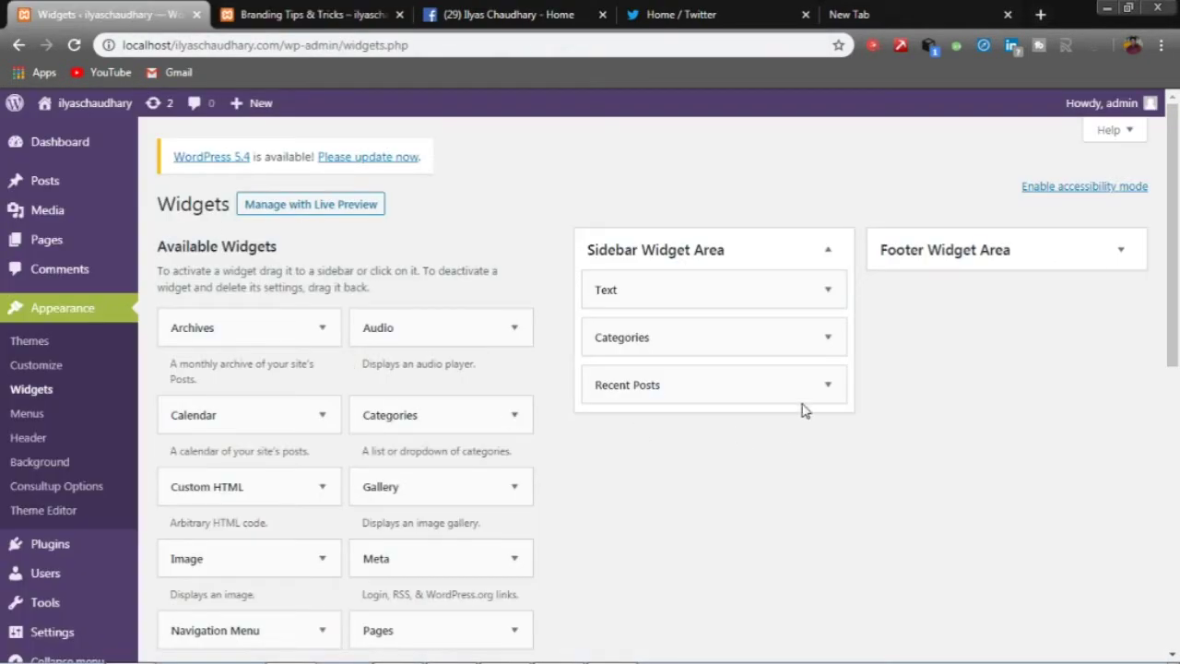
scroll(798, 409, "down", 1)
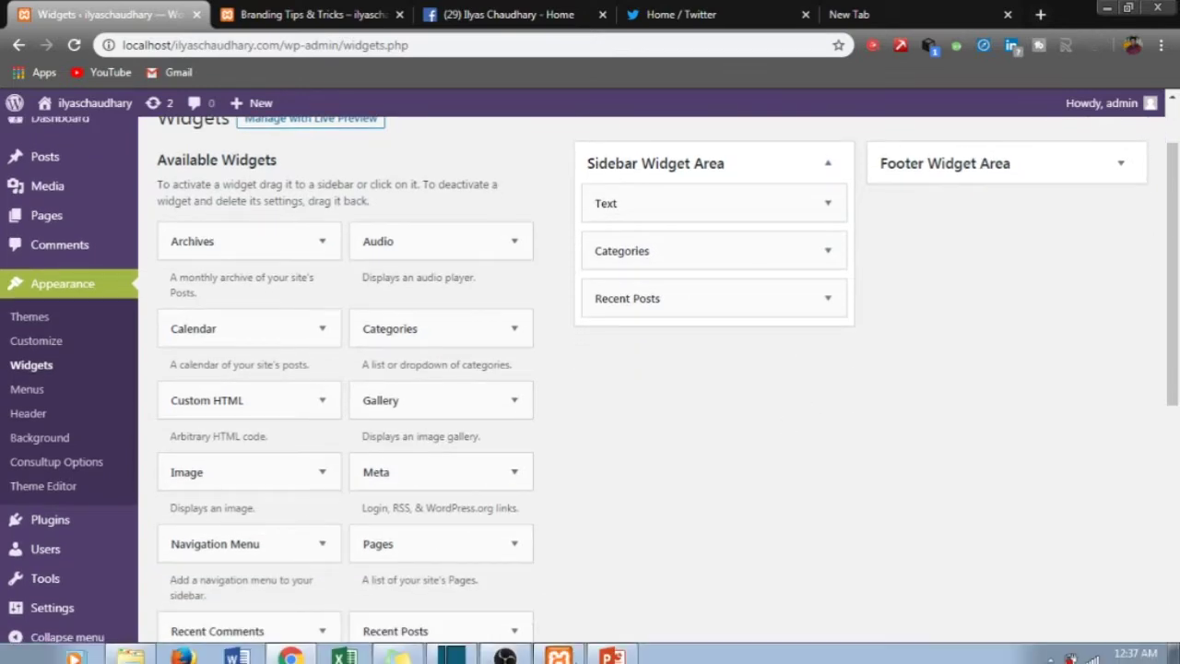
left_click(322, 548)
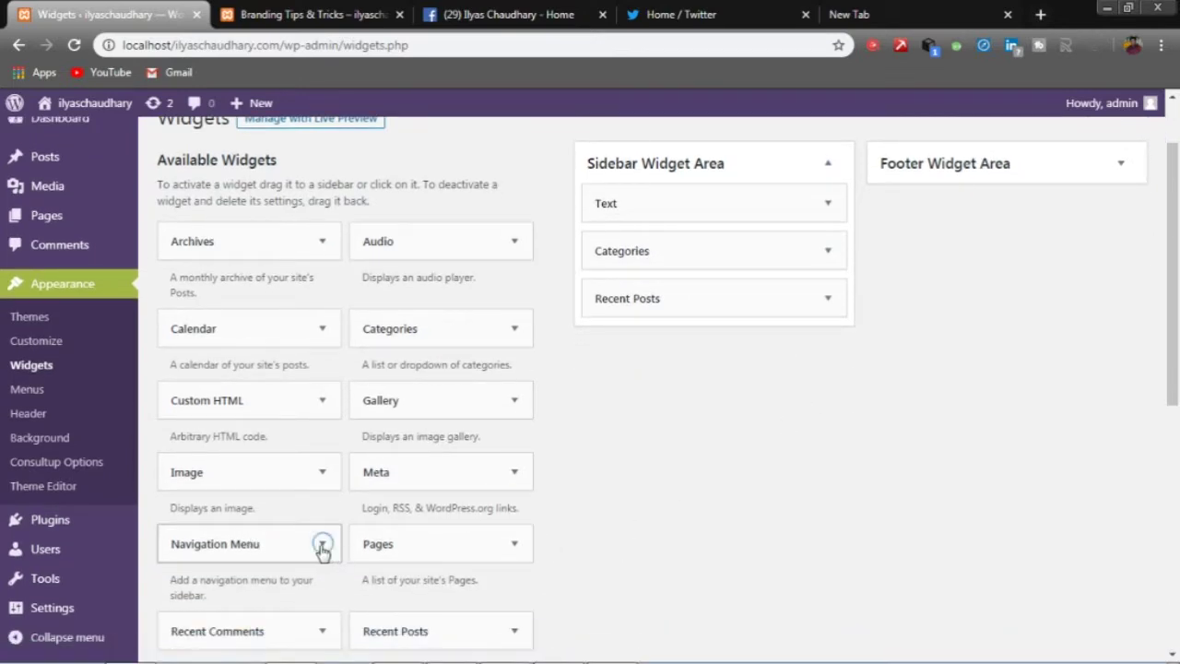
scroll(319, 552, "down", 1)
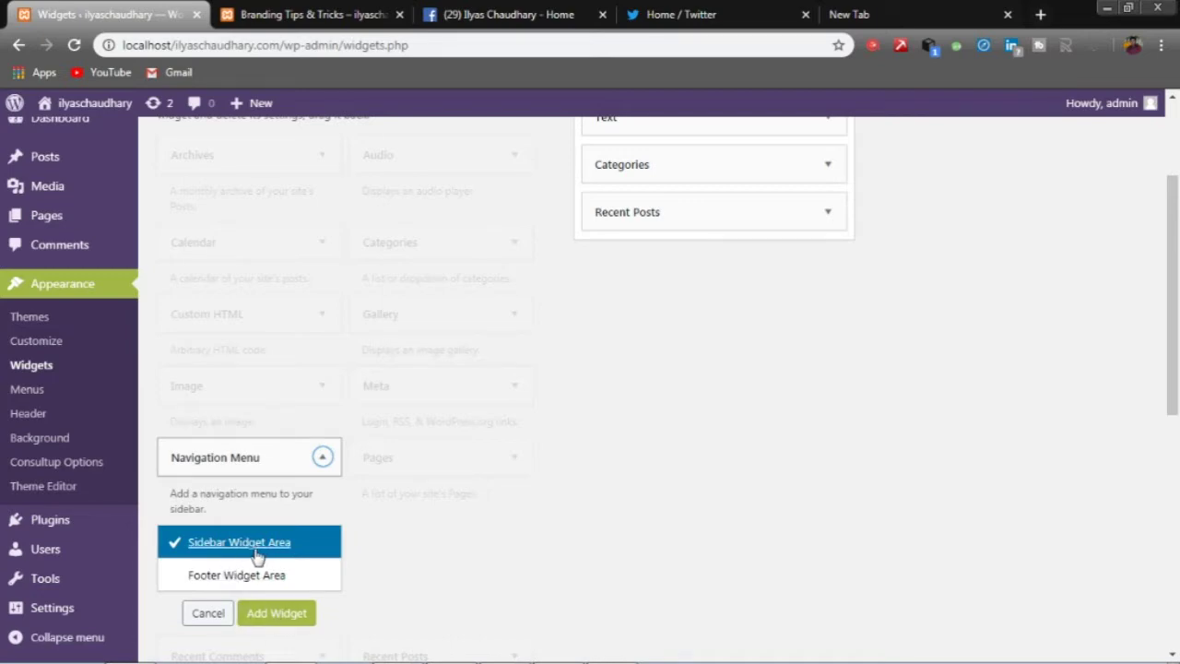
- Add the Navigation Menu widget to the sidebar with Social Links Menu selected and save it
left_click(287, 613)
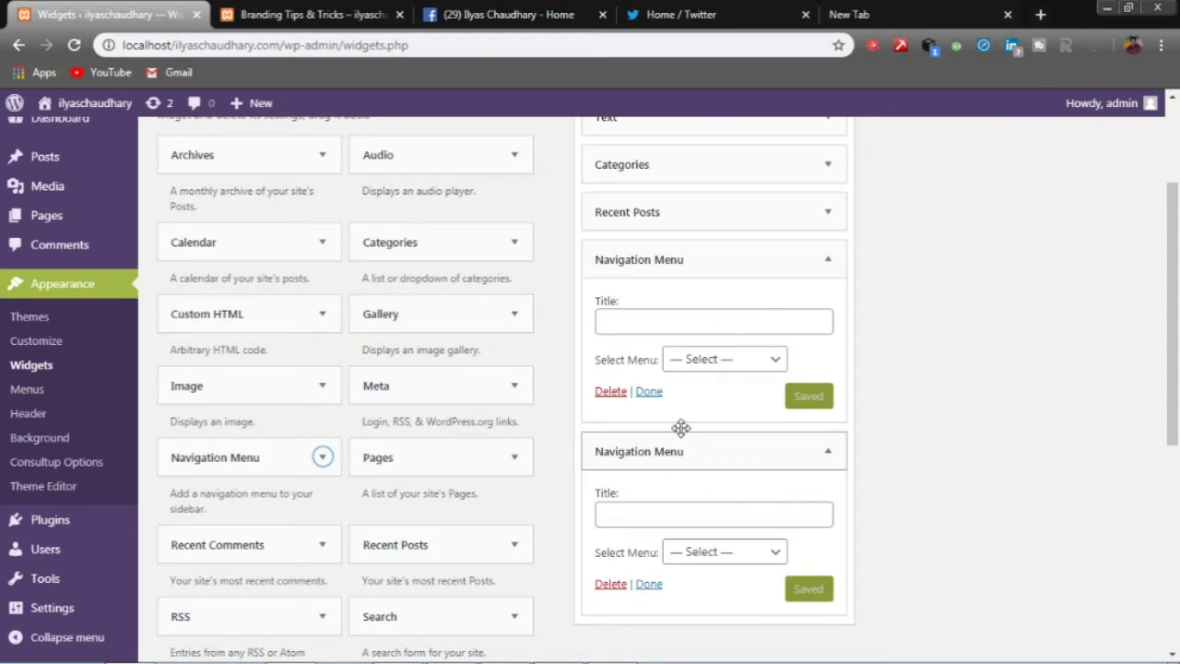
left_click(703, 358)
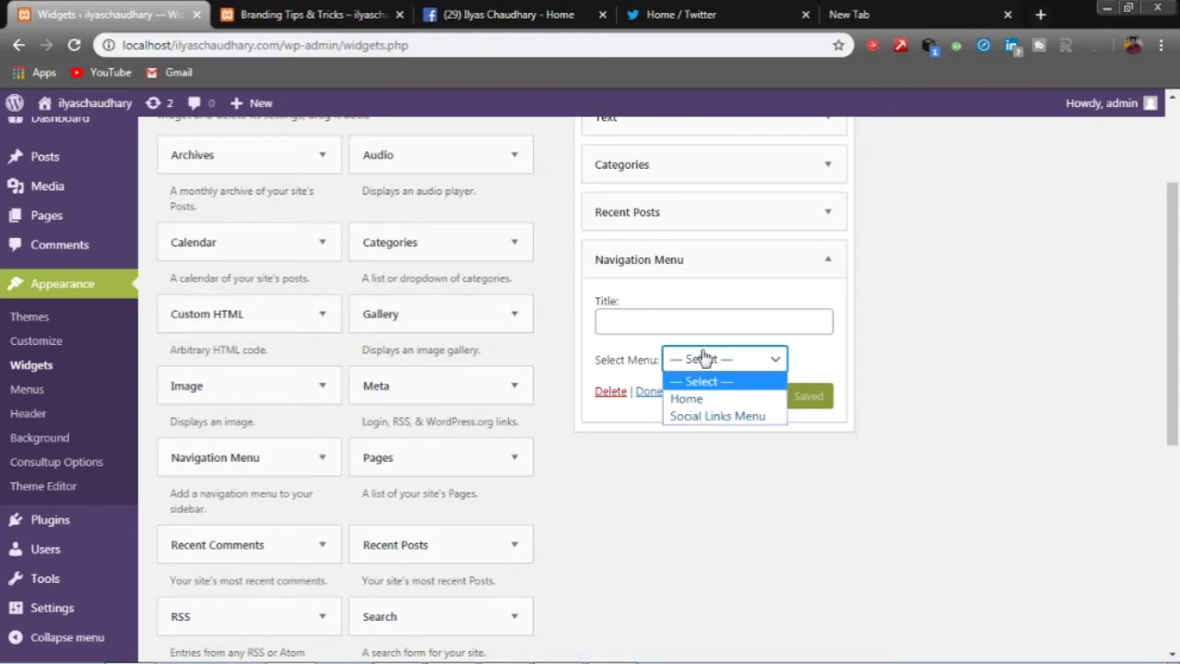
left_click(692, 417)
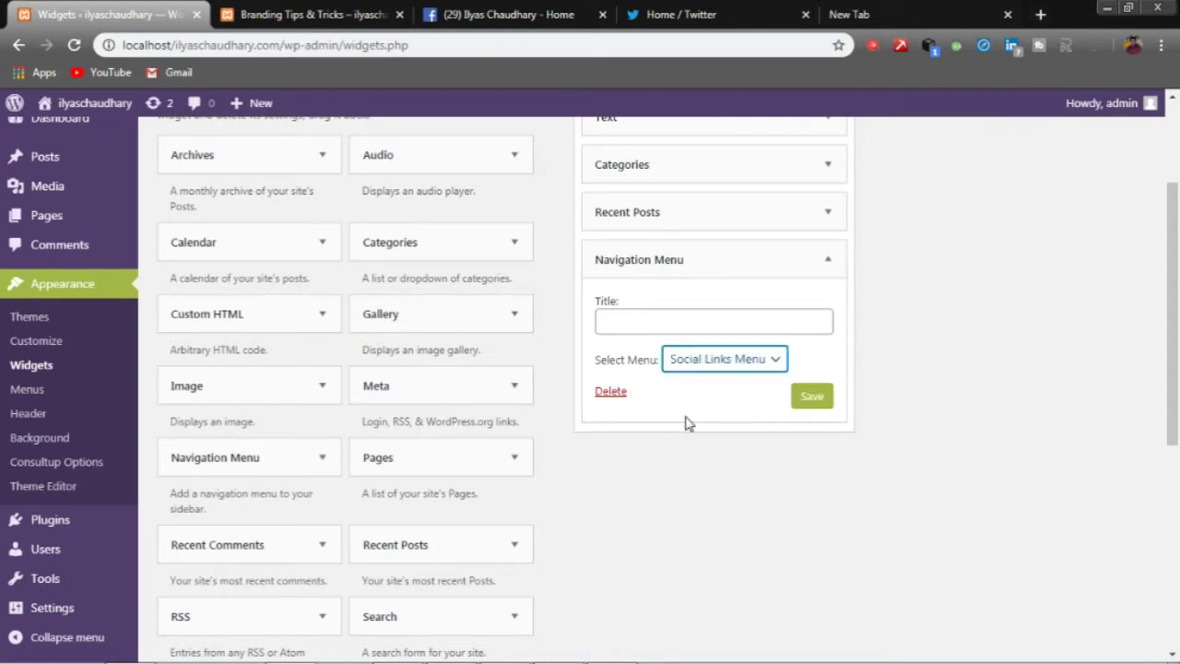
left_click(798, 397)
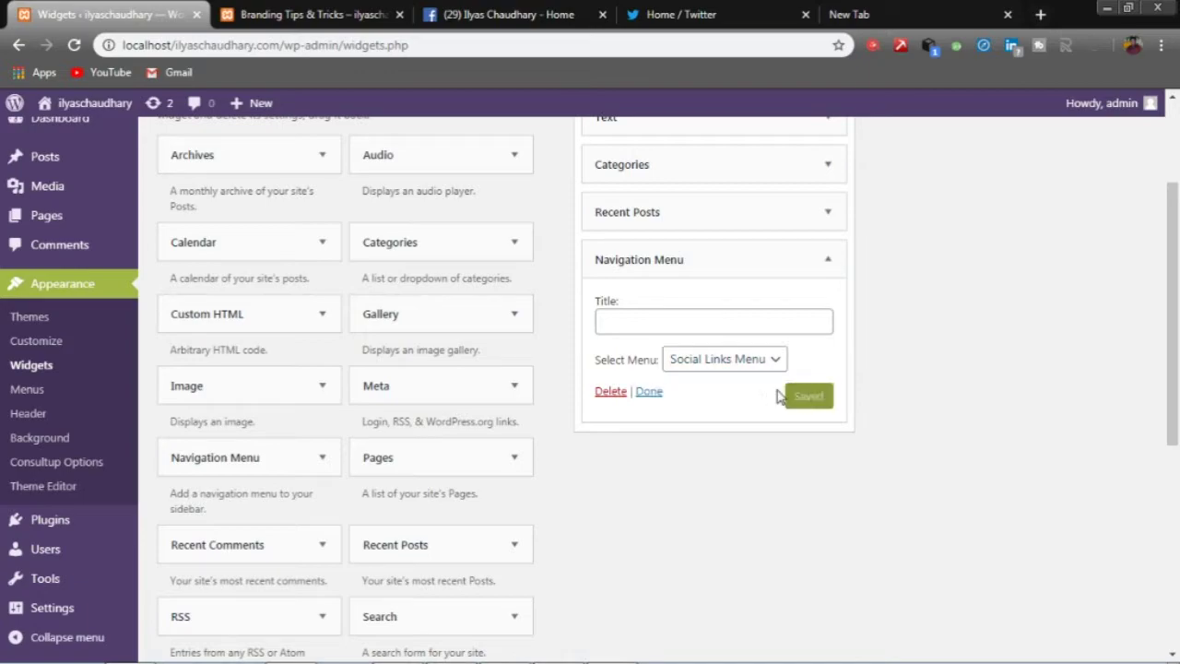
- Reload the live post to verify the new sidebar social menu, then return to Widgets
left_click(276, 14)
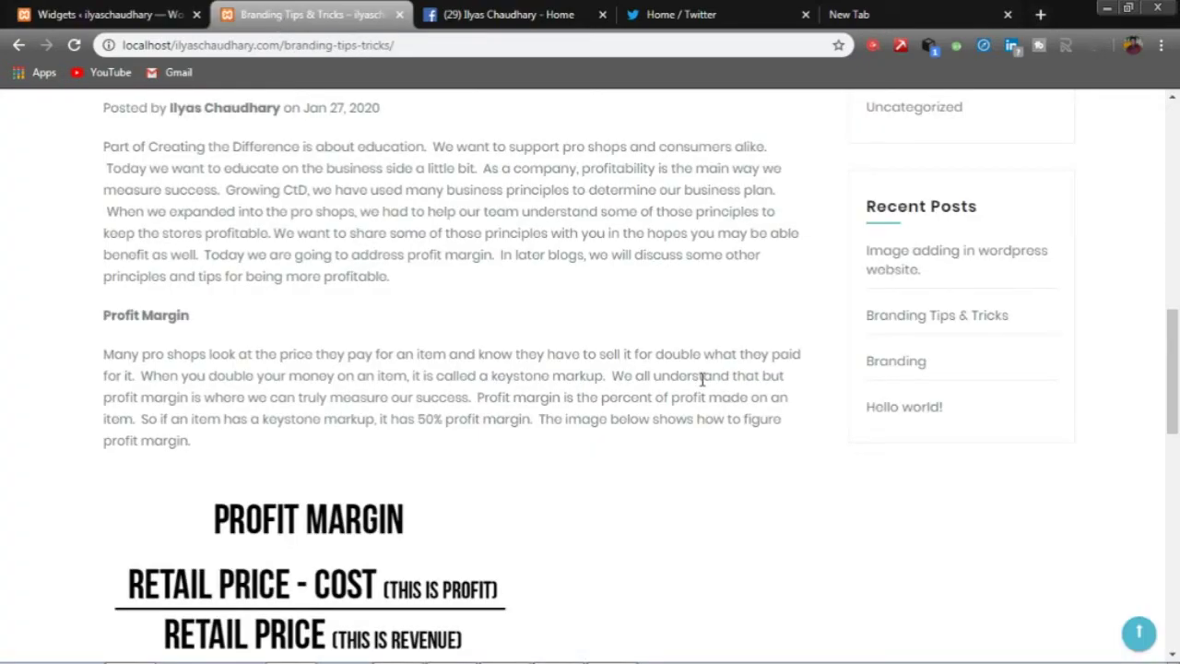
left_click(76, 44)
scroll(903, 534, "down", 2)
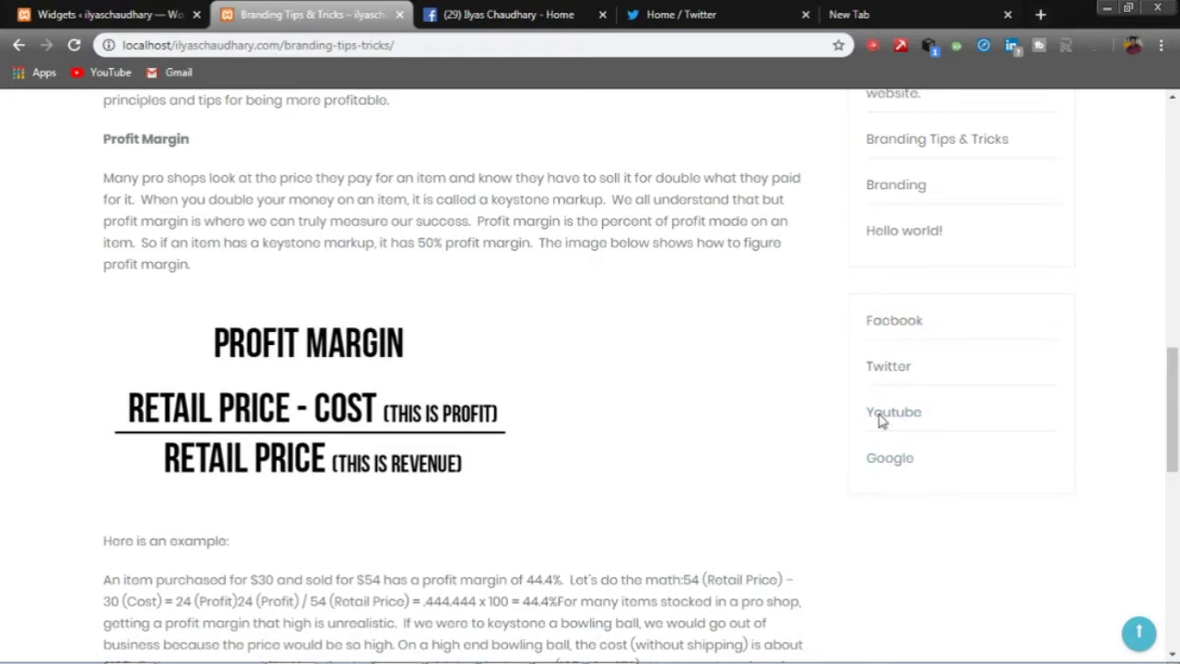
left_click(191, 23)
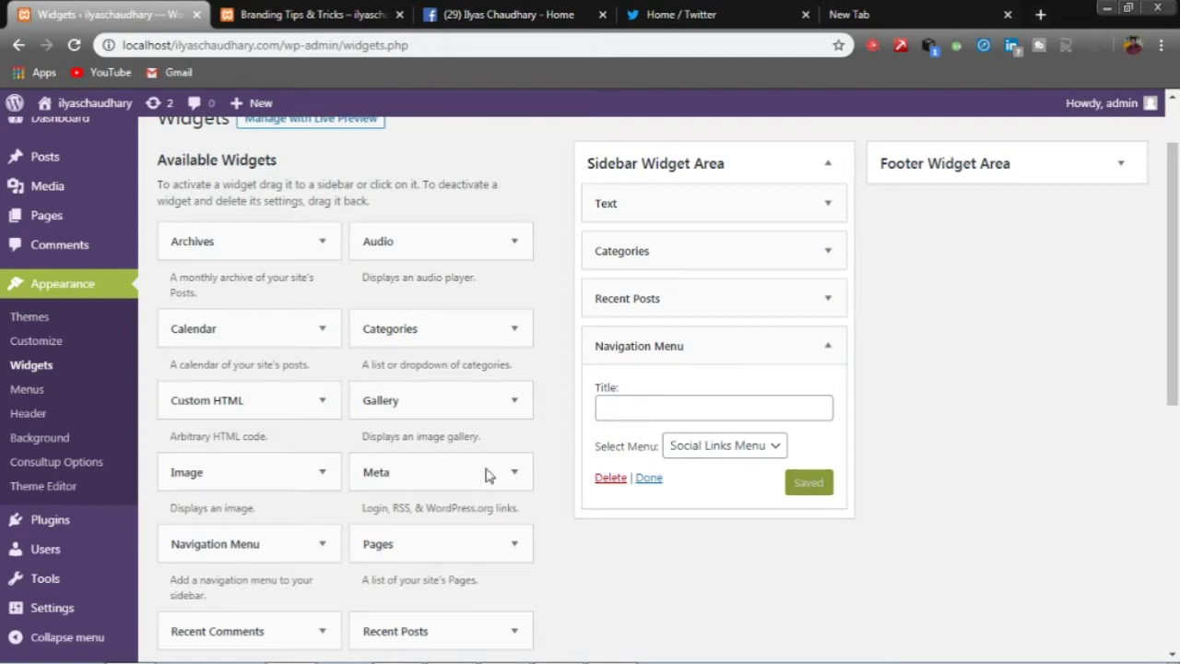
- Recheck the Navigation Menu widget's Select Menu dropdown, keeping Social Links Menu
left_click(748, 452)
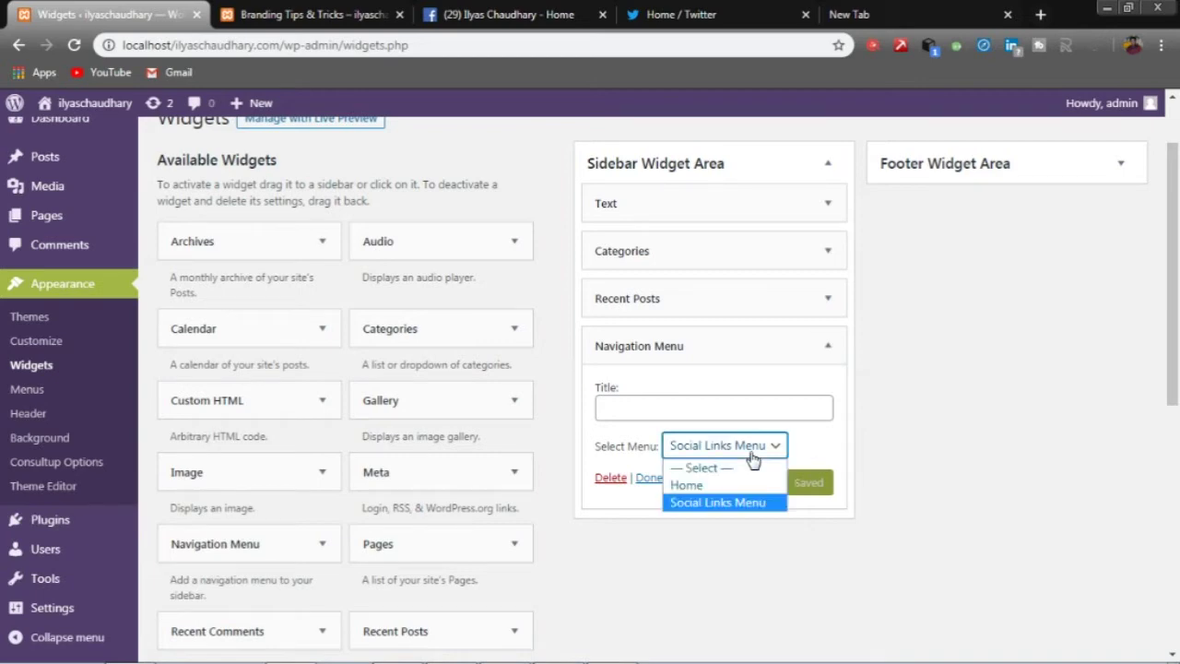
left_click(751, 450)
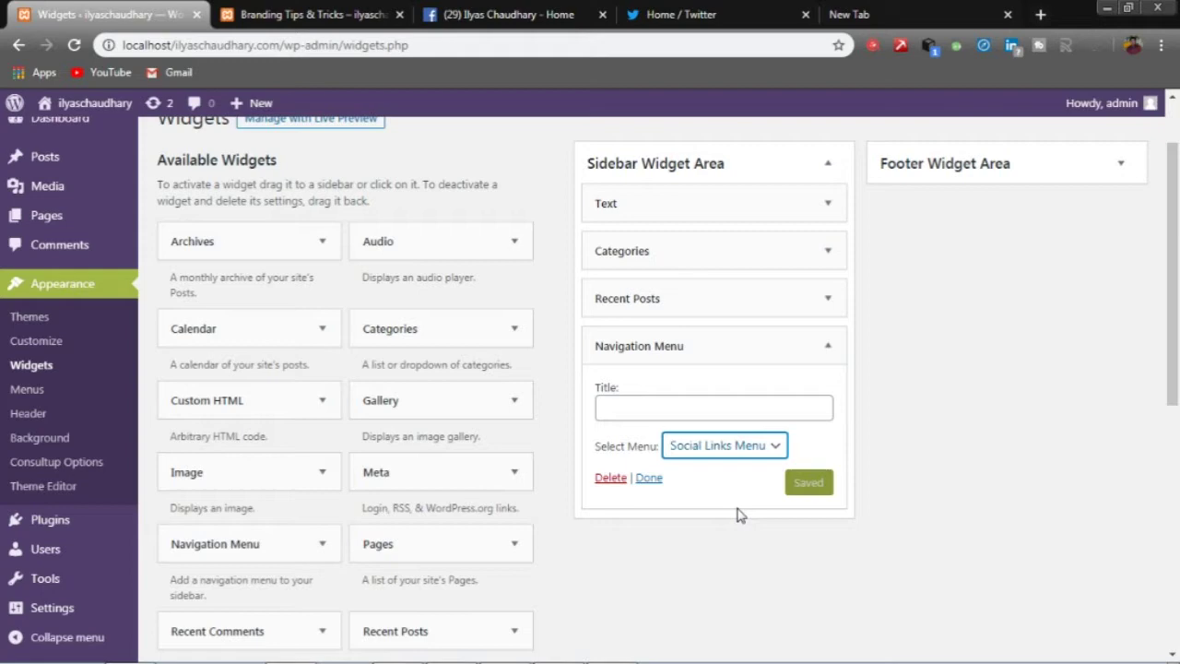
left_click(754, 448)
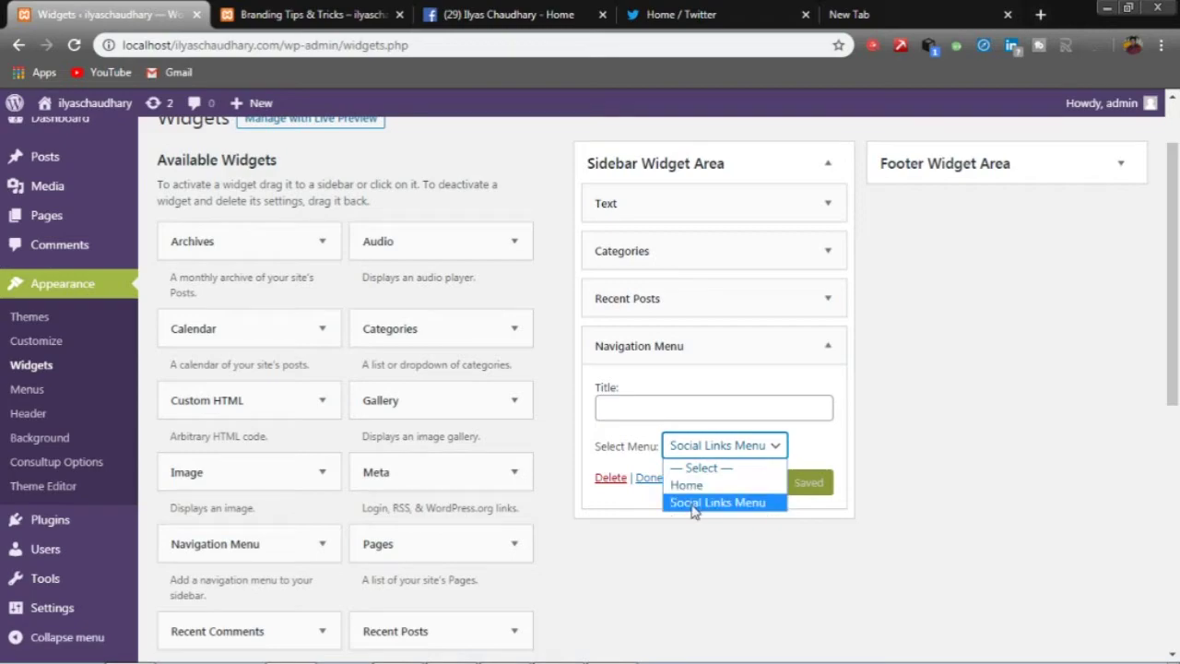
- Refresh the live blog post to review the sidebar social links, then return to the admin
left_click(314, 14)
key("F5")
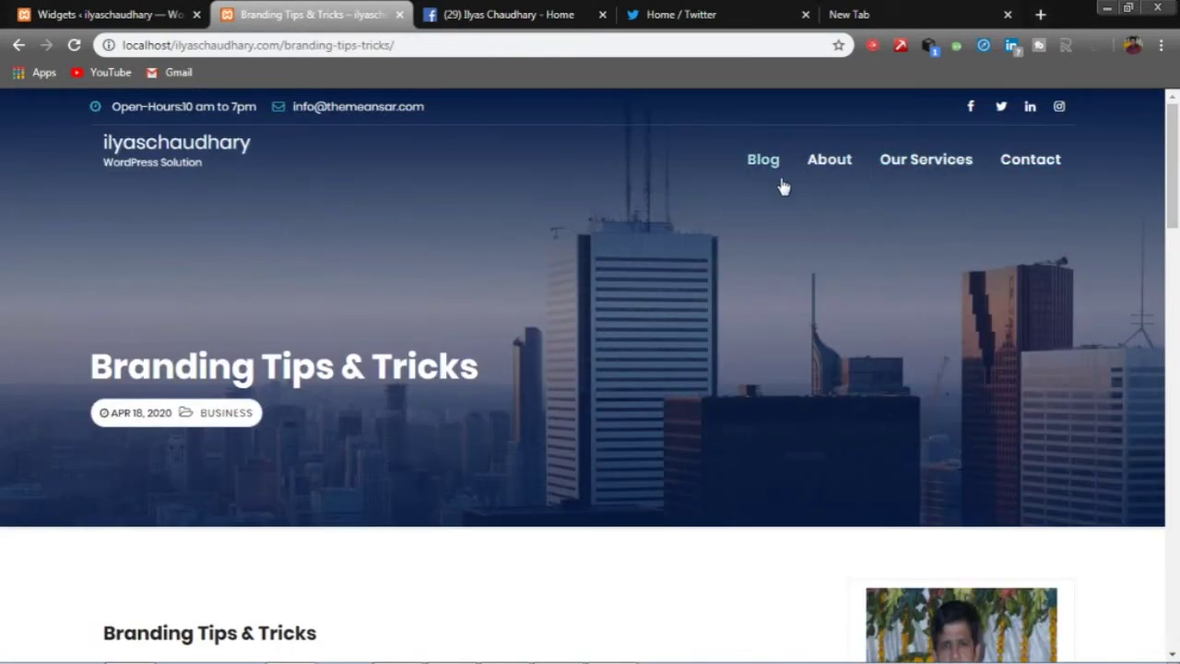
scroll(691, 286, "down", 7)
scroll(688, 302, "down", 7)
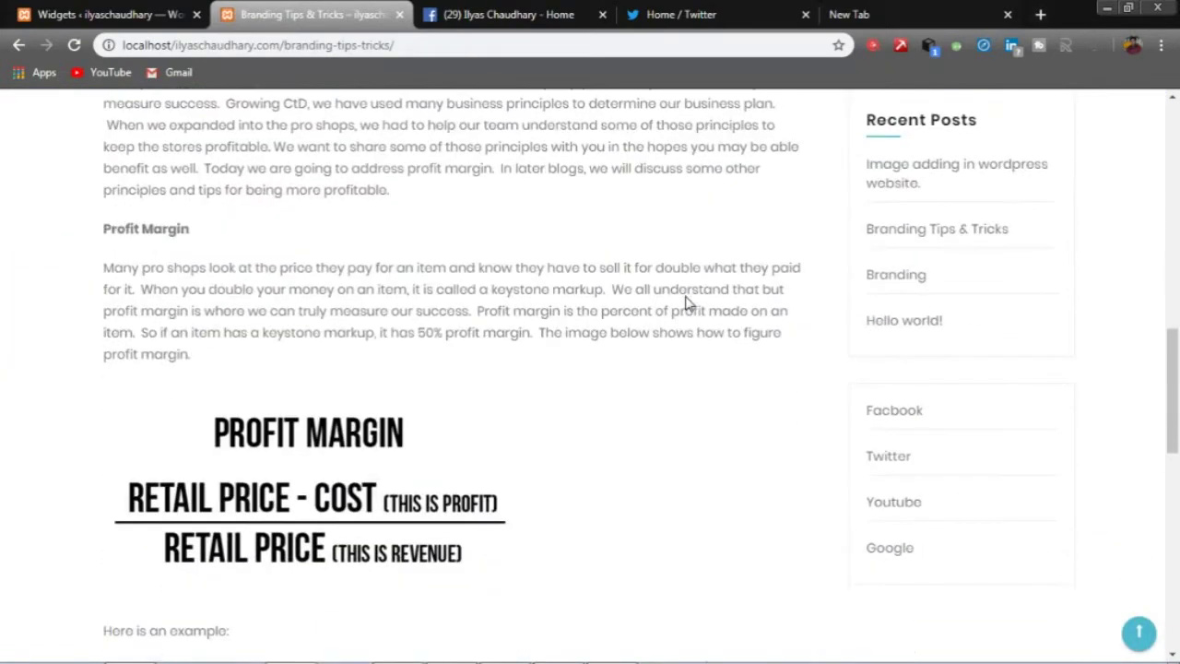
scroll(728, 267, "up", 1)
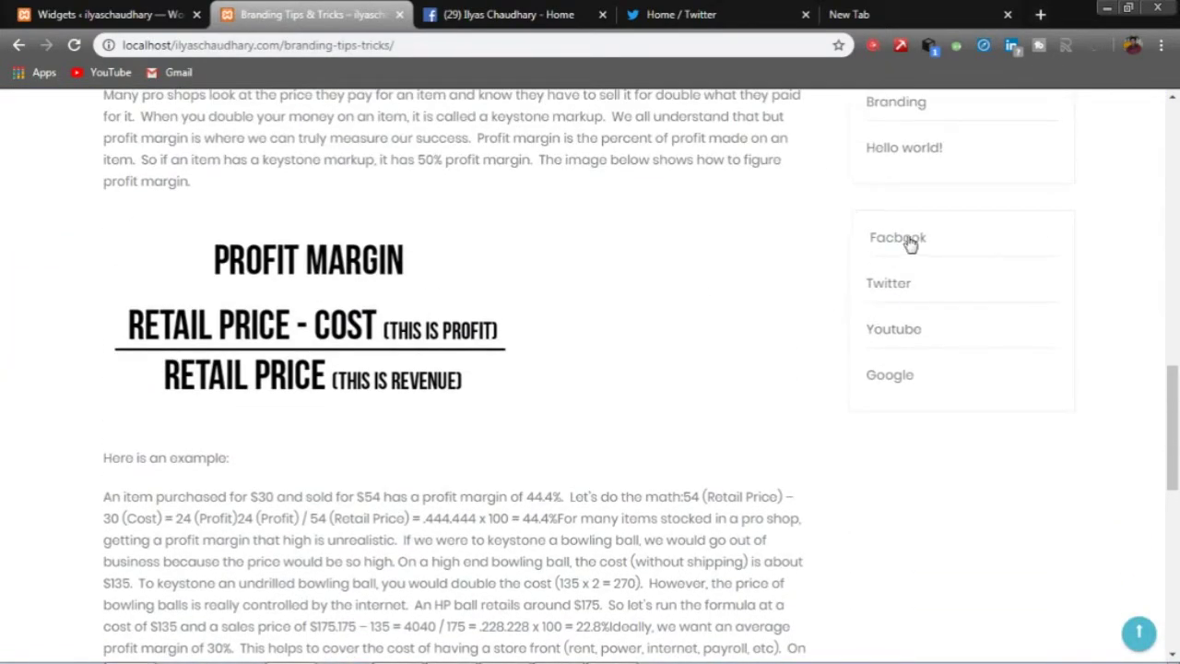
left_click(106, 14)
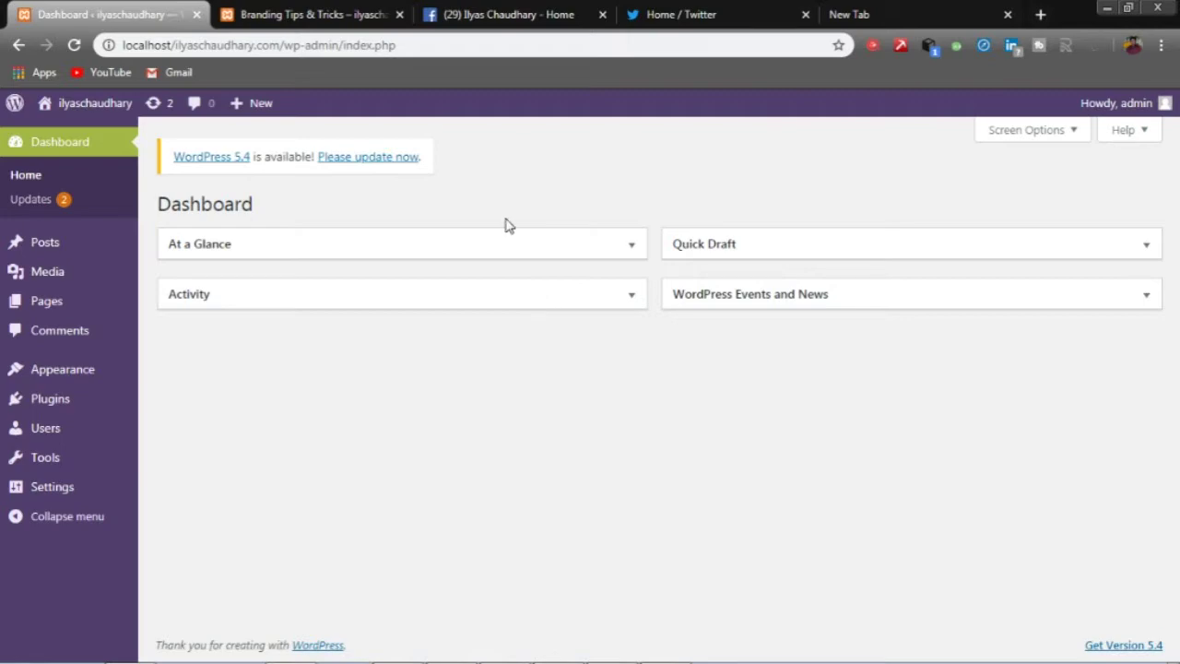
- Search Plugins > Add New for 'simple social media' and scroll down to Simple Social Icons
left_click(85, 411)
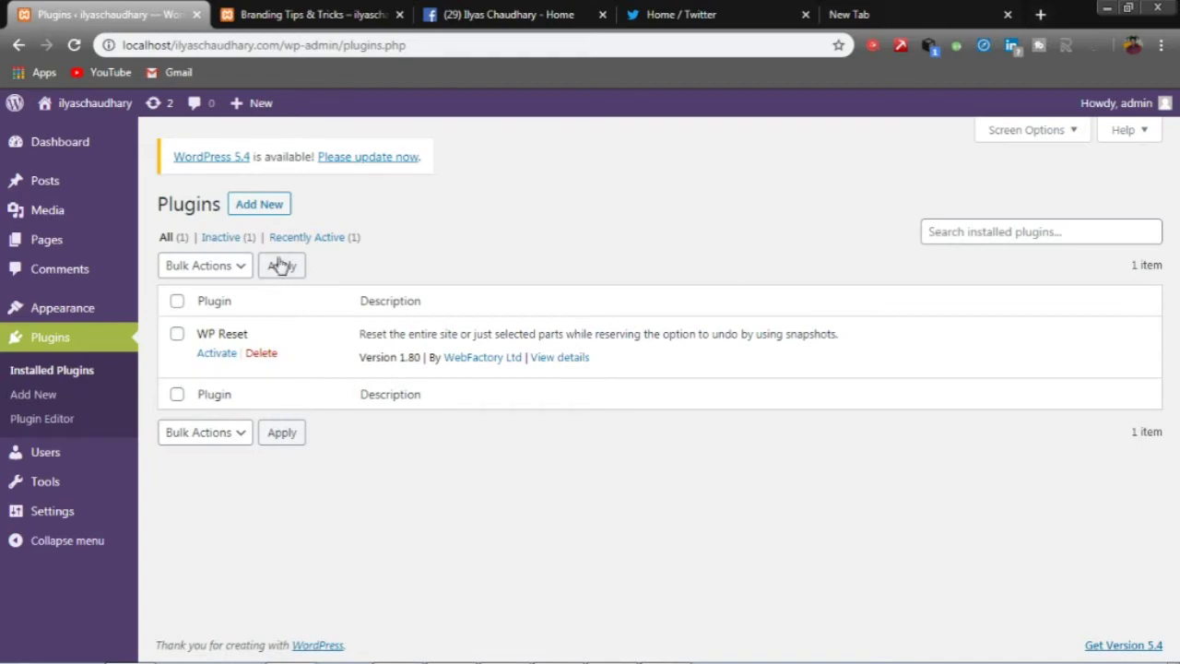
left_click(247, 205)
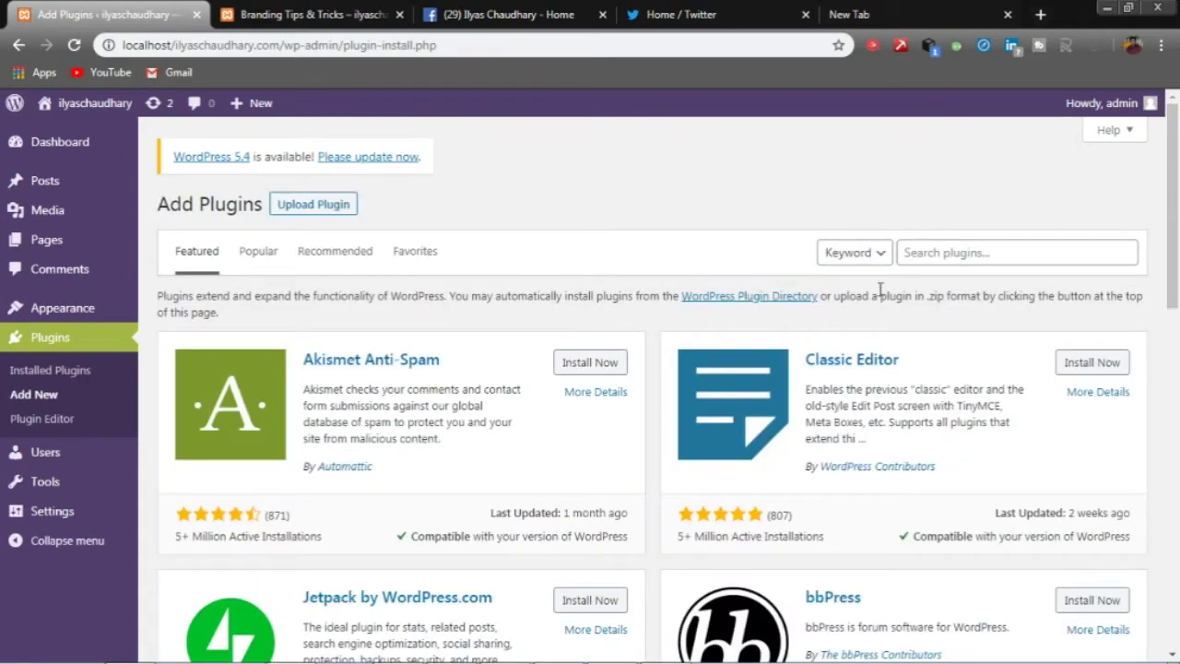
left_click(944, 252)
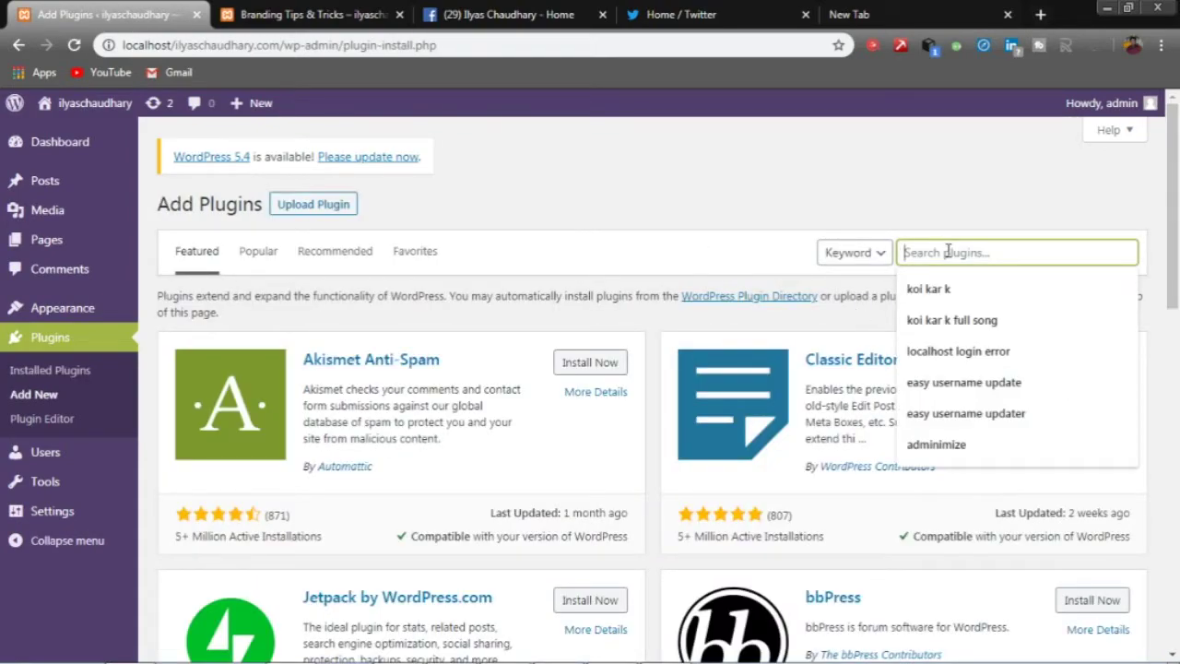
type("simple")
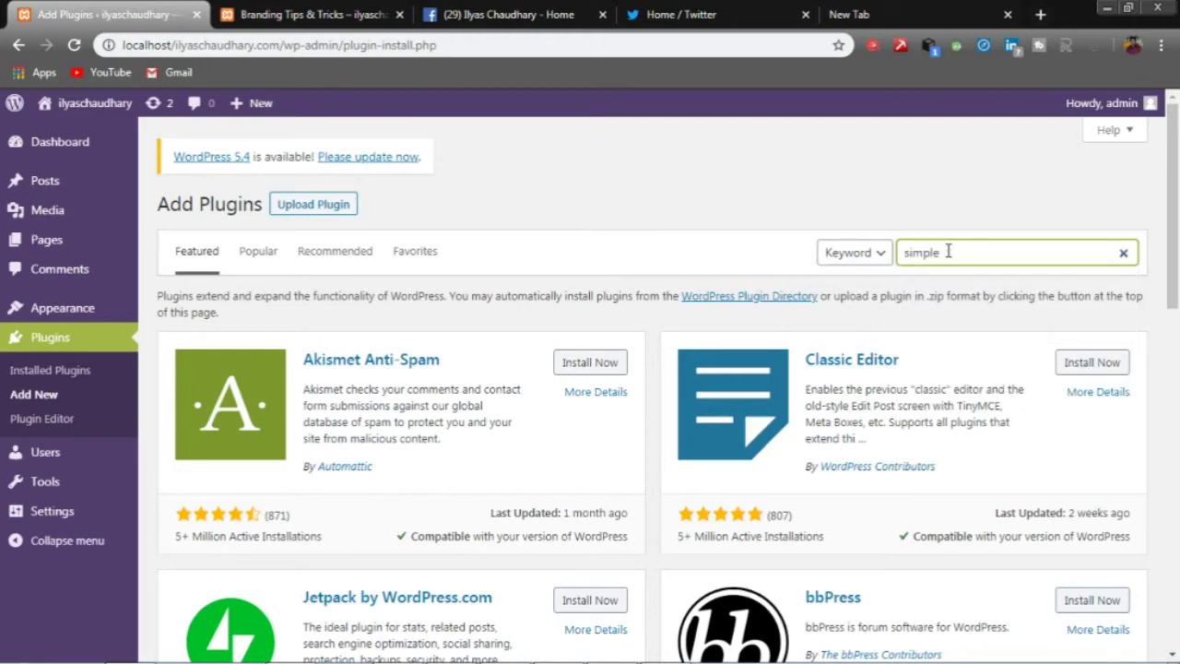
type(" so")
type("cial med")
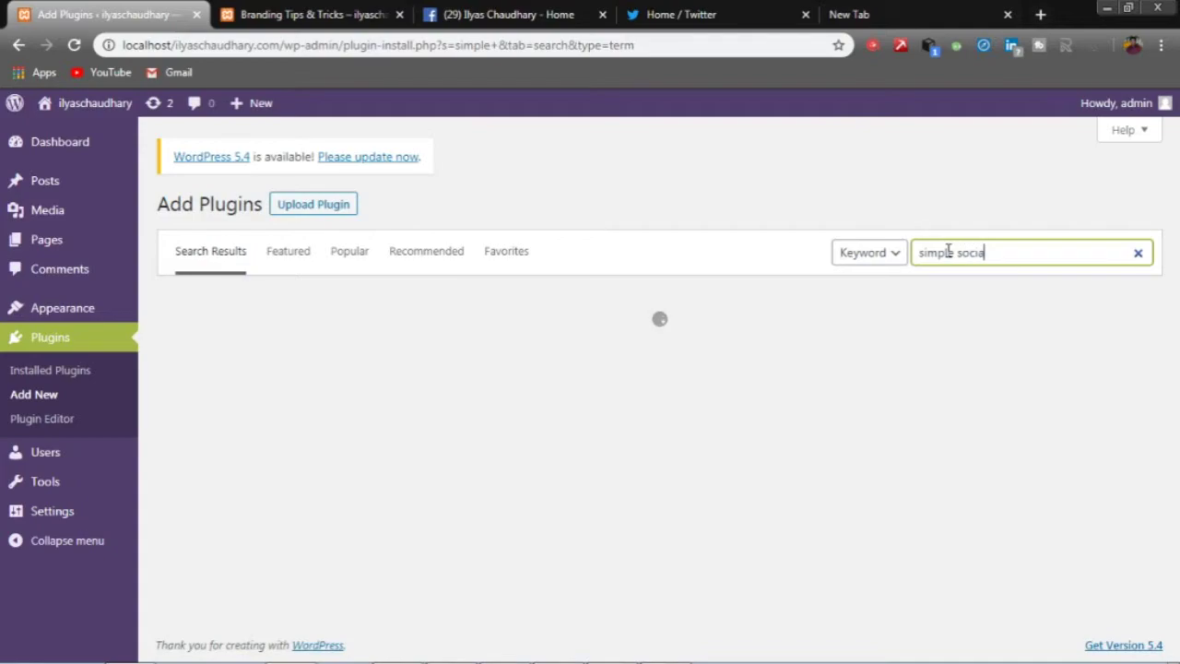
type("ia")
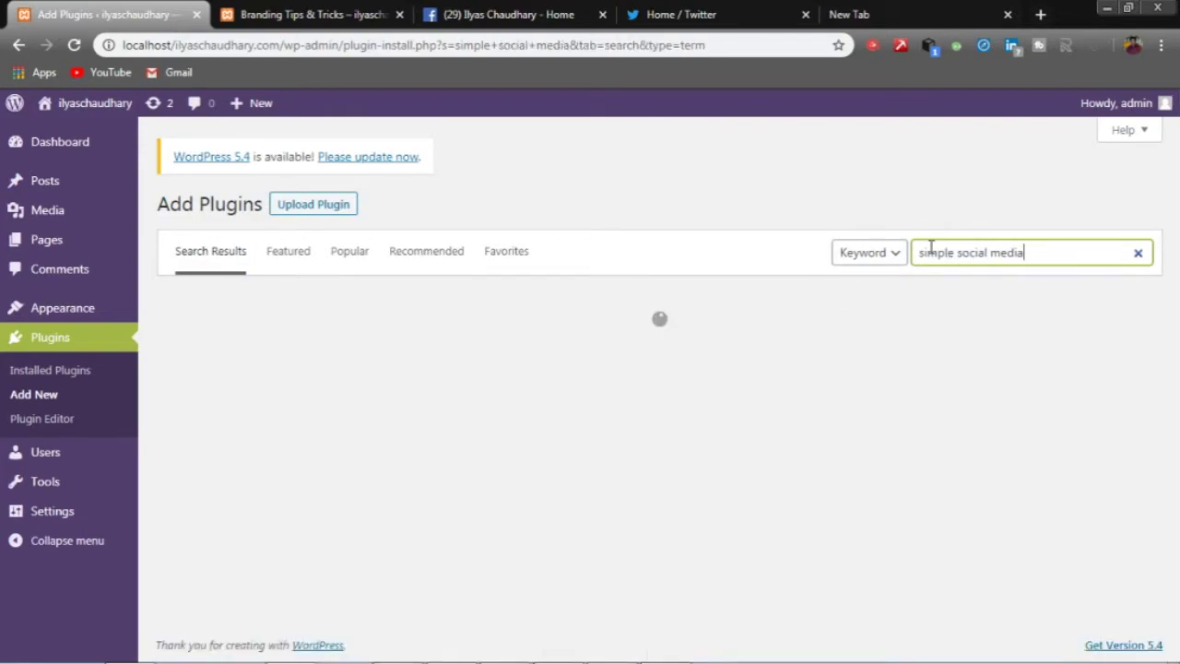
scroll(391, 487, "down", 1)
scroll(391, 486, "down", 2)
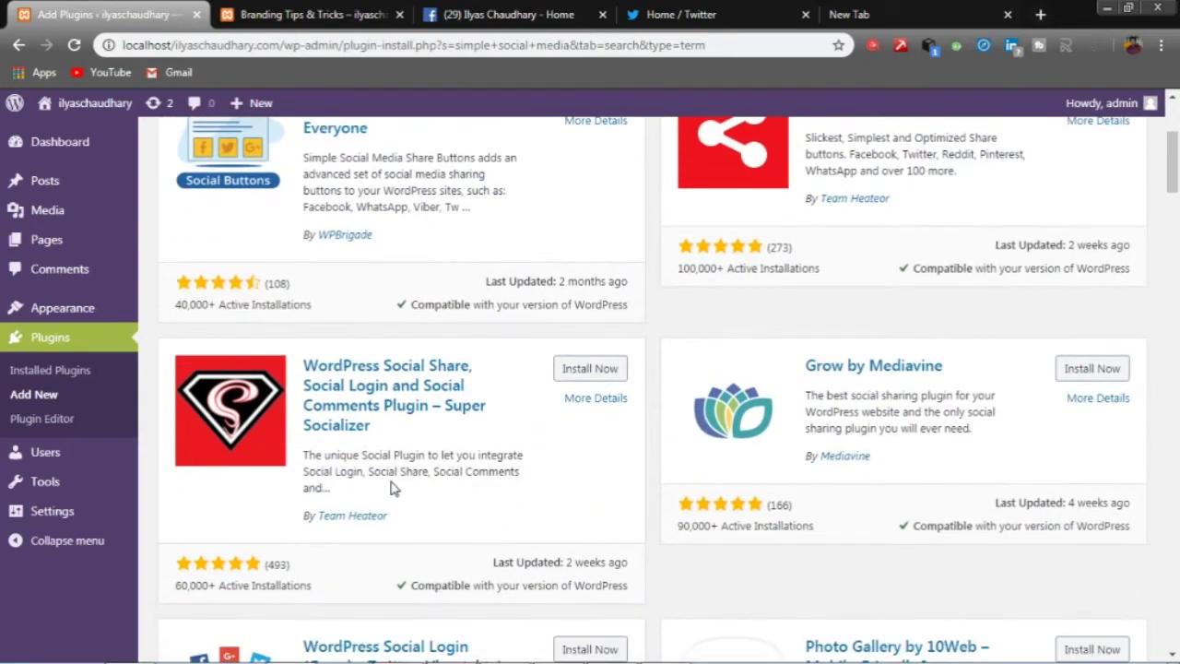
scroll(391, 489, "down", 2)
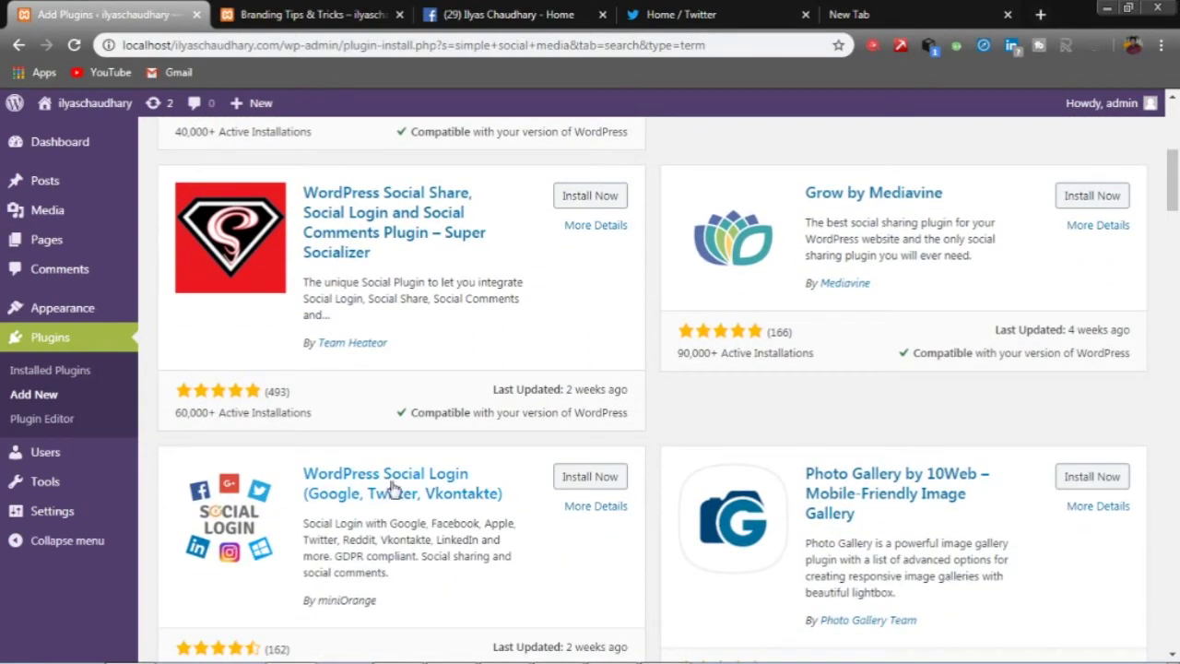
scroll(391, 486, "down", 2)
scroll(391, 487, "down", 2)
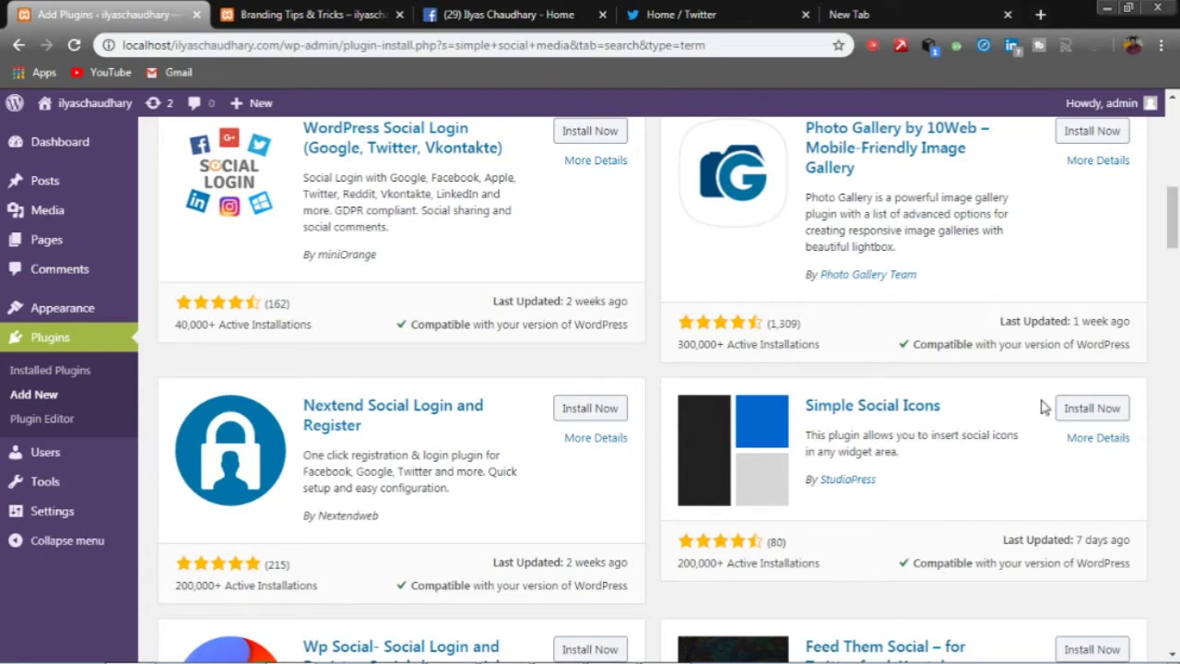
- Install Simple Social Icons by StudioPress and activate it
left_click(1086, 409)
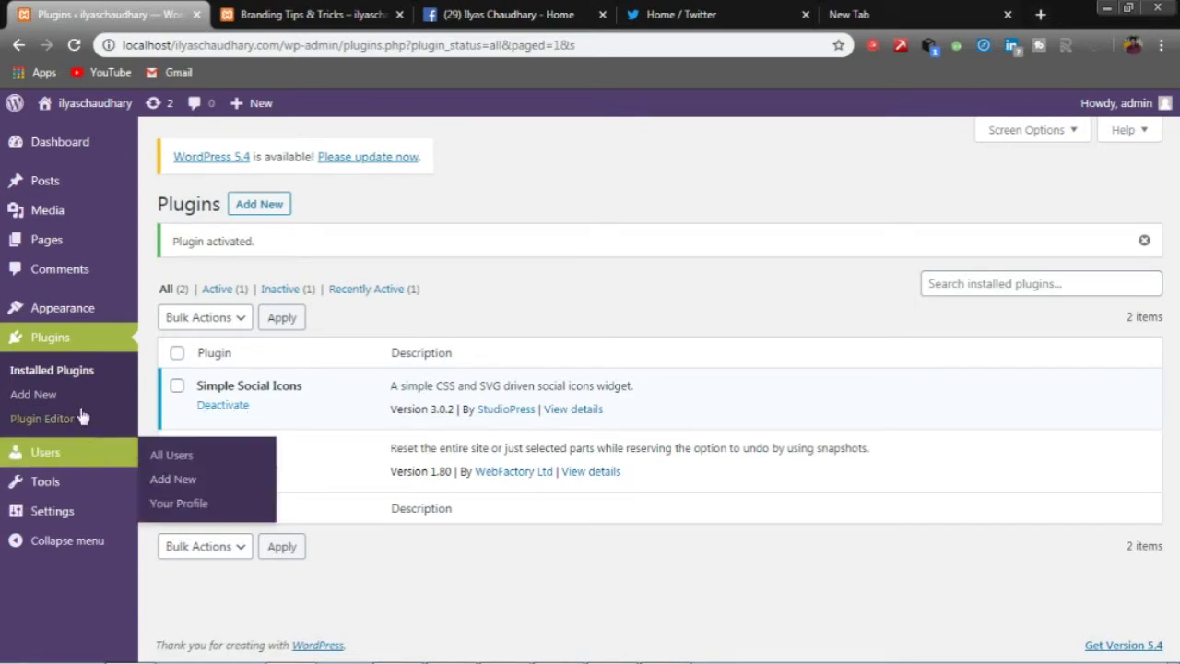
mouse_move(63, 307)
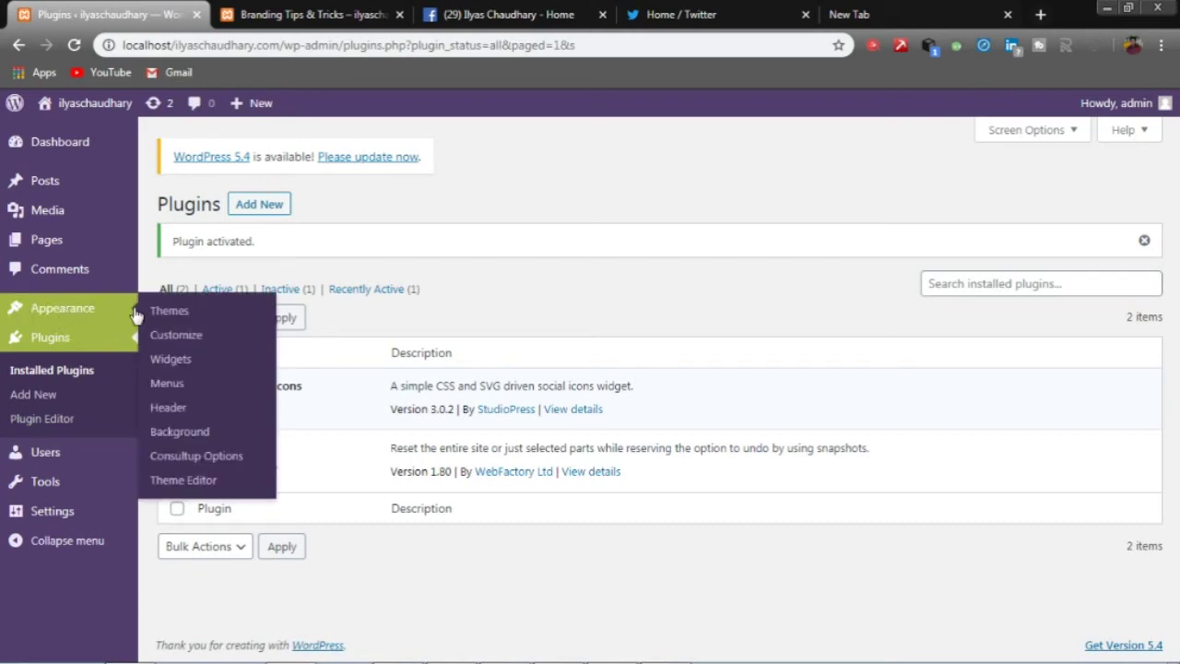
- Place the Simple Social Icons widget in the Sidebar Widget Area from the Widgets page
left_click(180, 362)
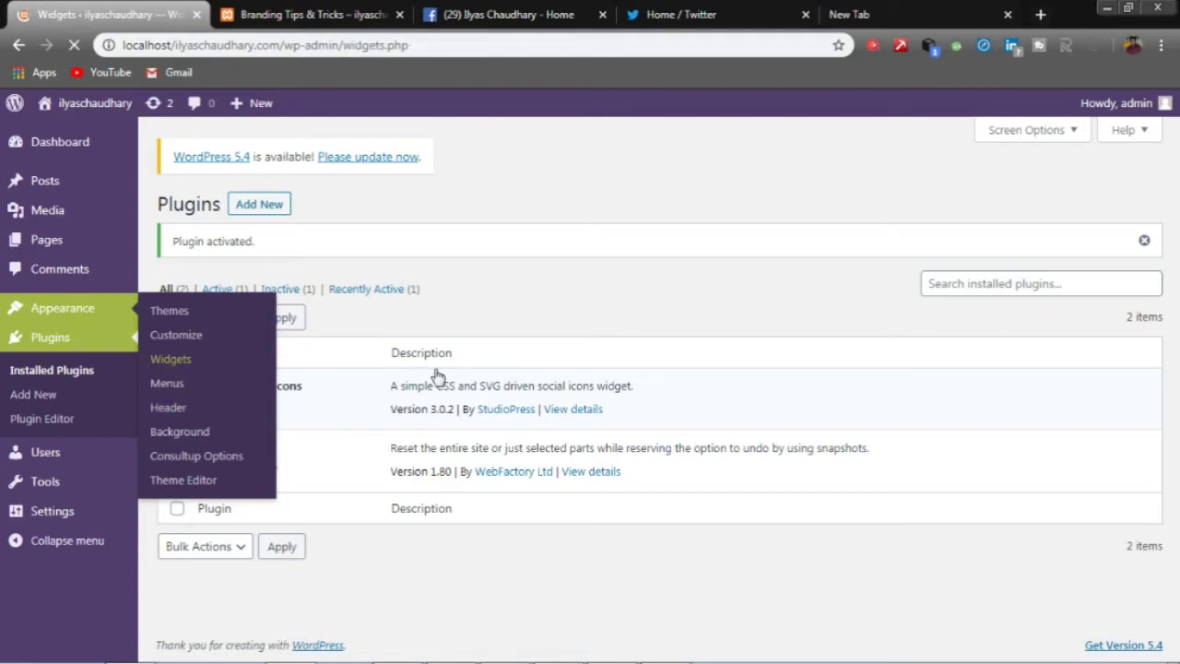
scroll(452, 440, "down", 3)
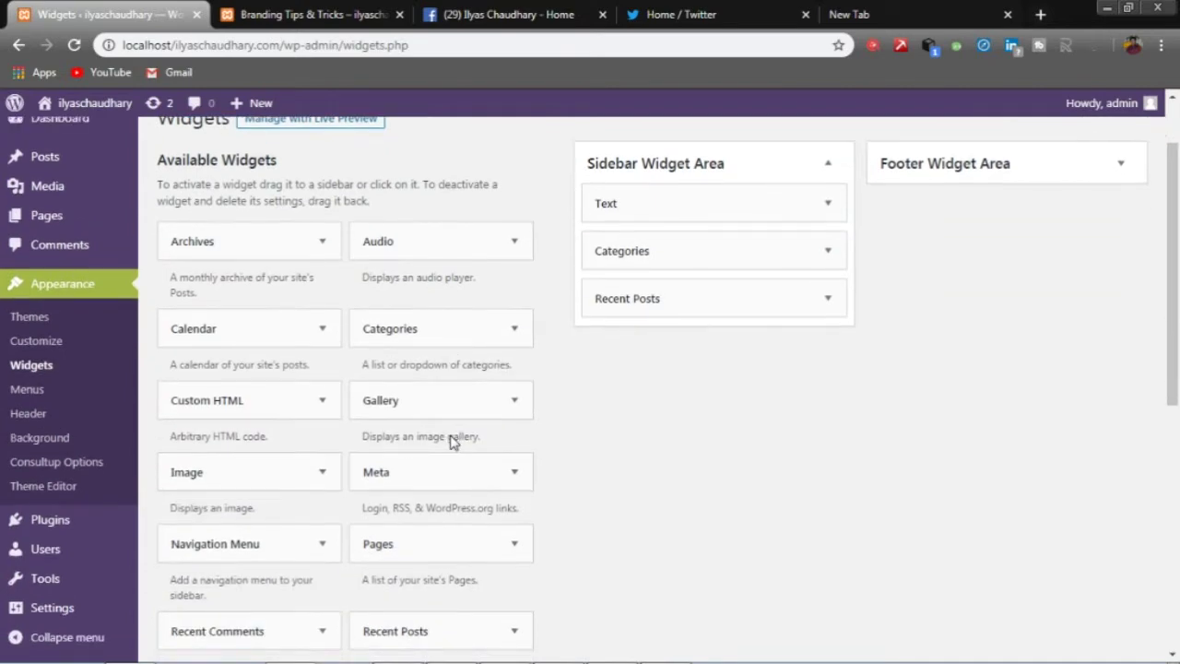
scroll(452, 440, "down", 3)
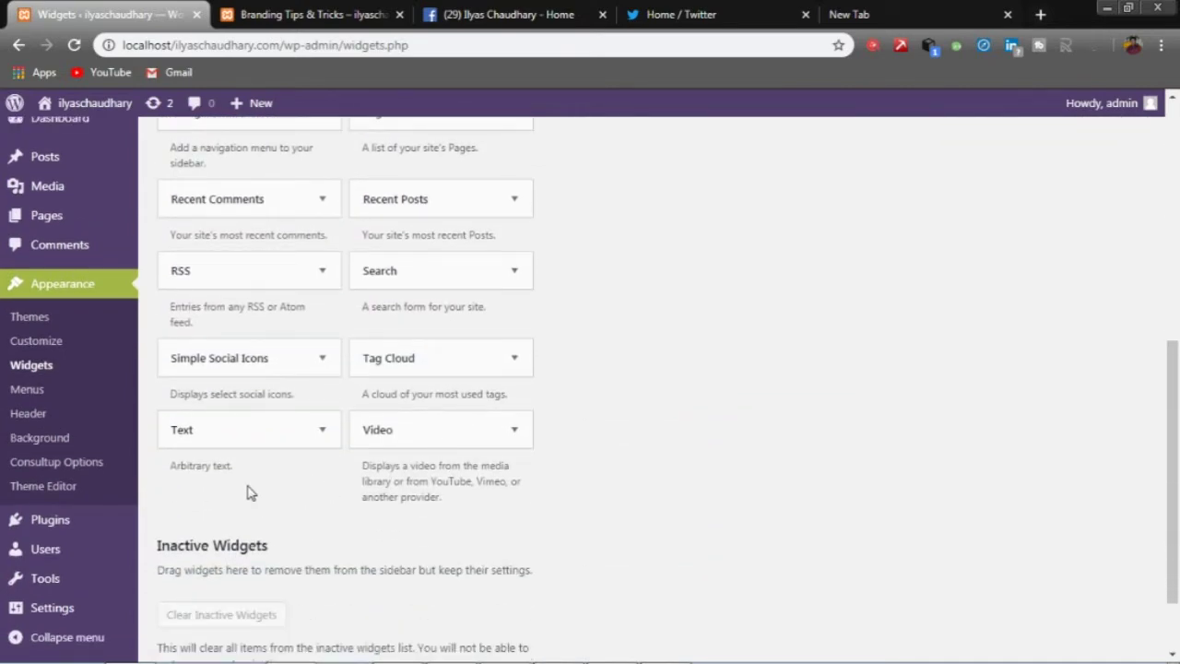
left_click(323, 360)
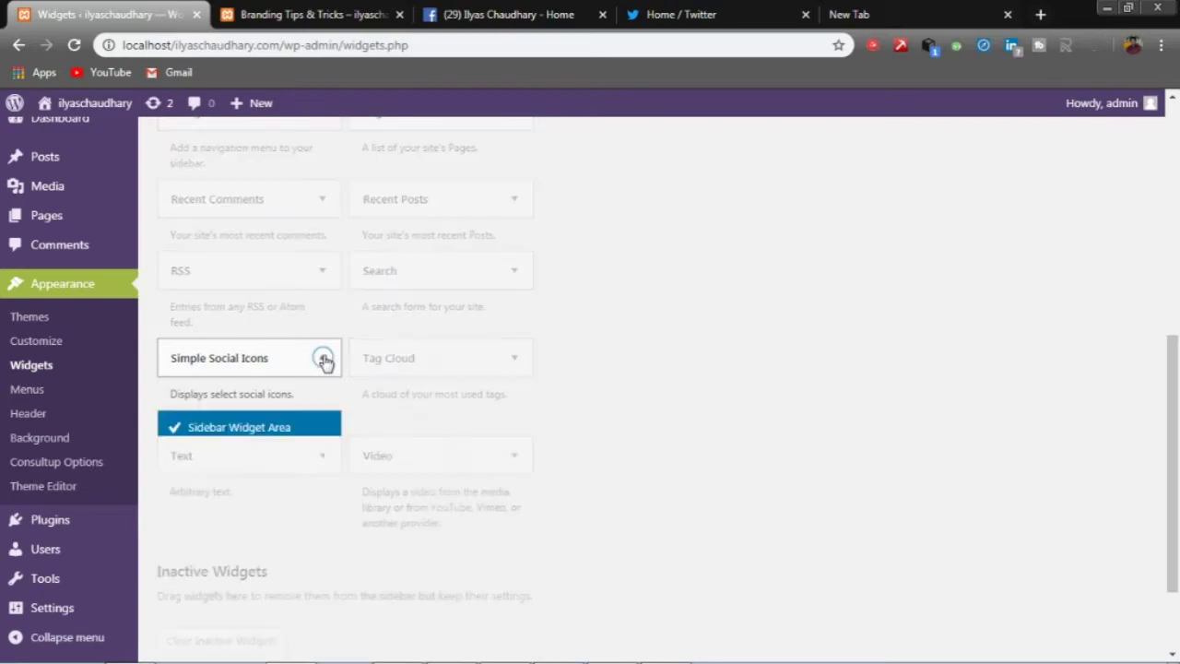
left_click(260, 496)
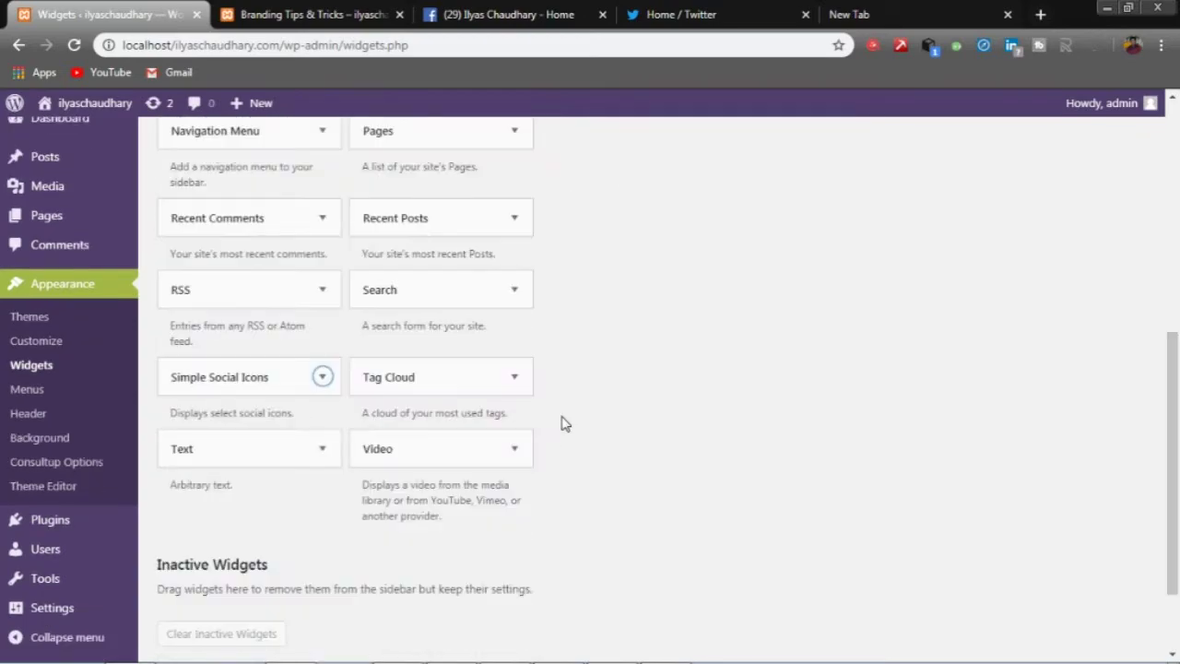
scroll(562, 422, "up", 3)
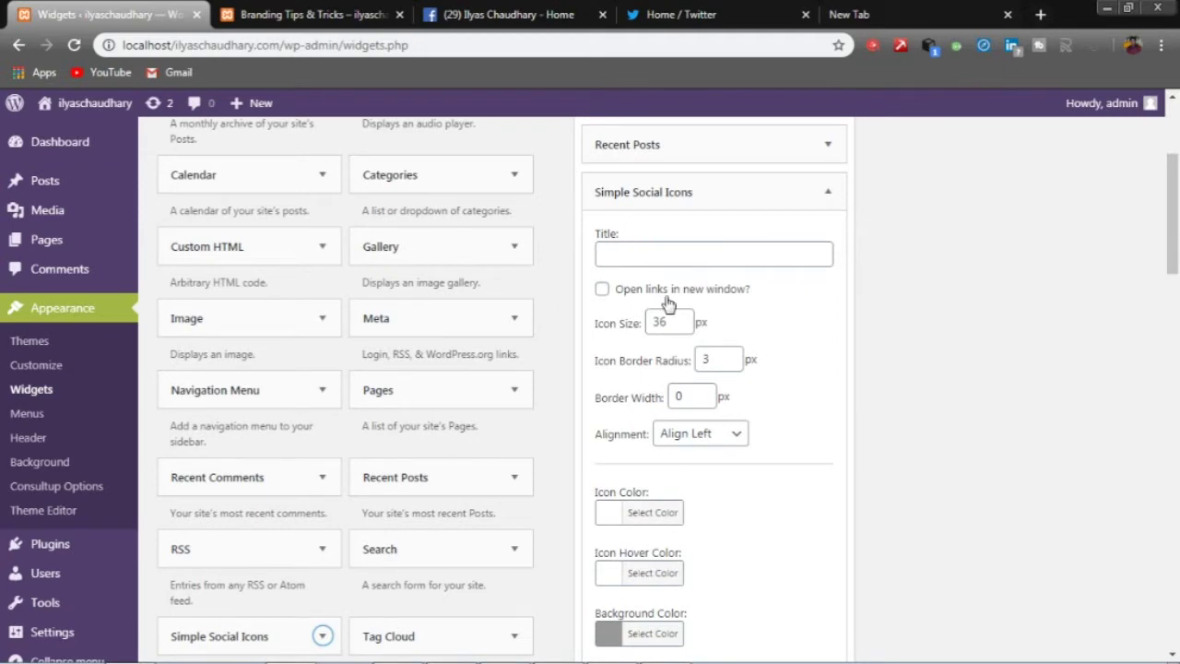
- Tick 'Open links in new window?' and keep Alignment on Align Left
left_click(604, 290)
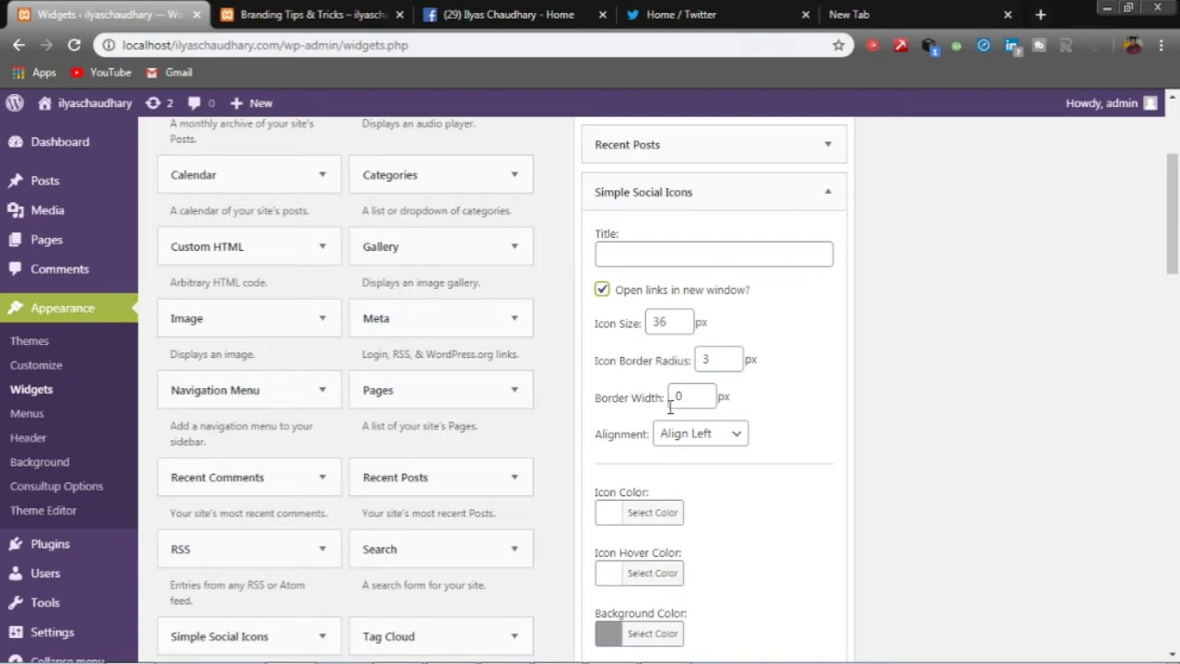
left_click(695, 441)
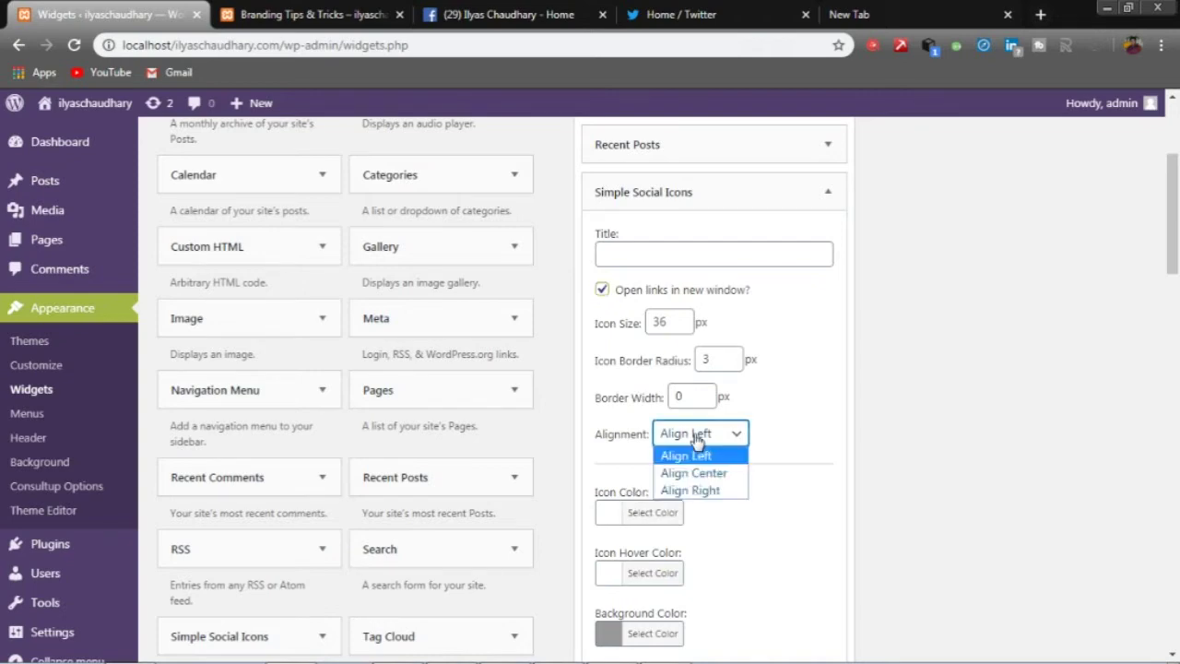
left_click(694, 438)
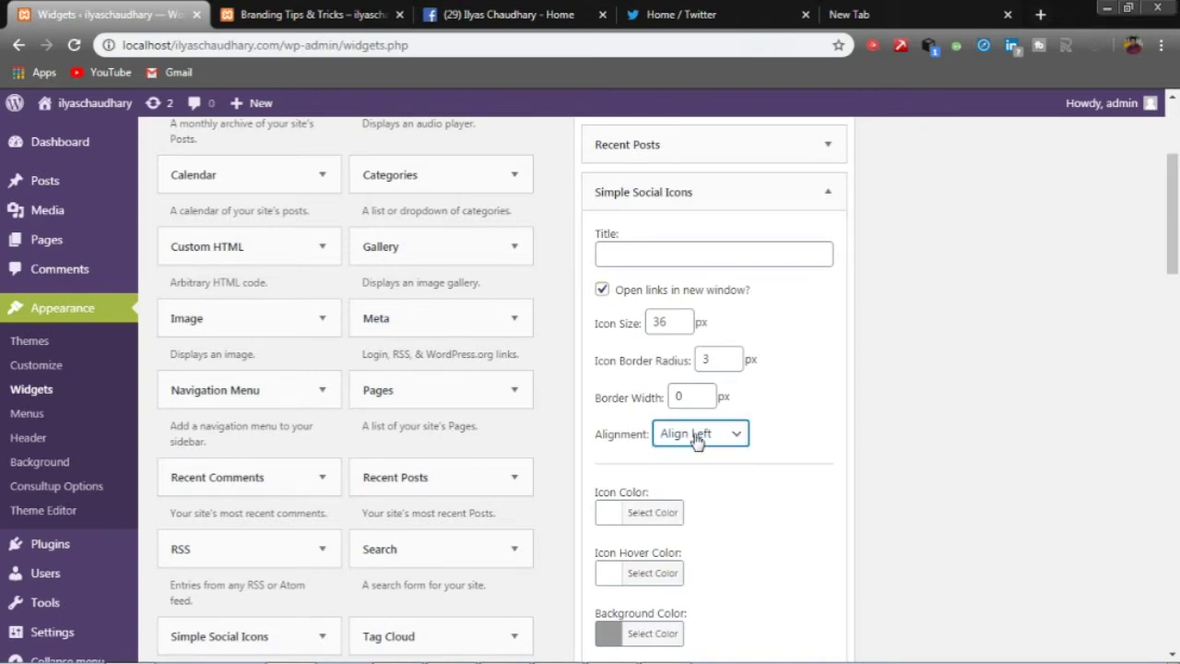
- Scroll to the widget's URI fields and bring up the Facebook page to get its address
scroll(687, 551, "down", 3)
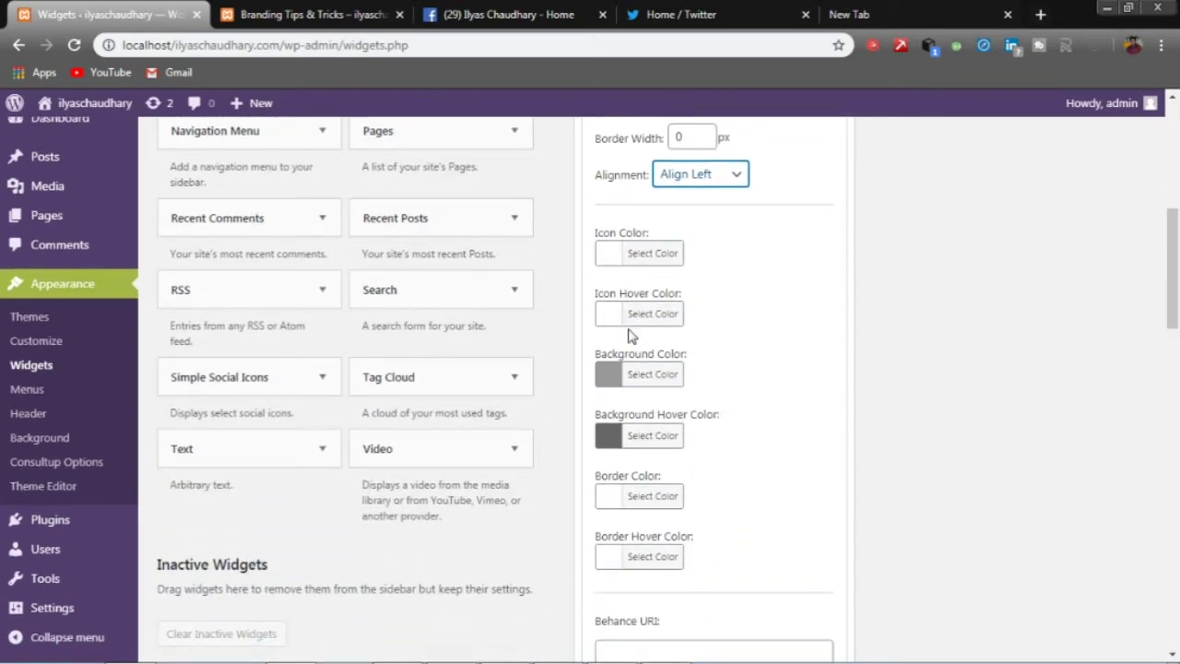
scroll(634, 328, "down", 1)
scroll(634, 329, "down", 1)
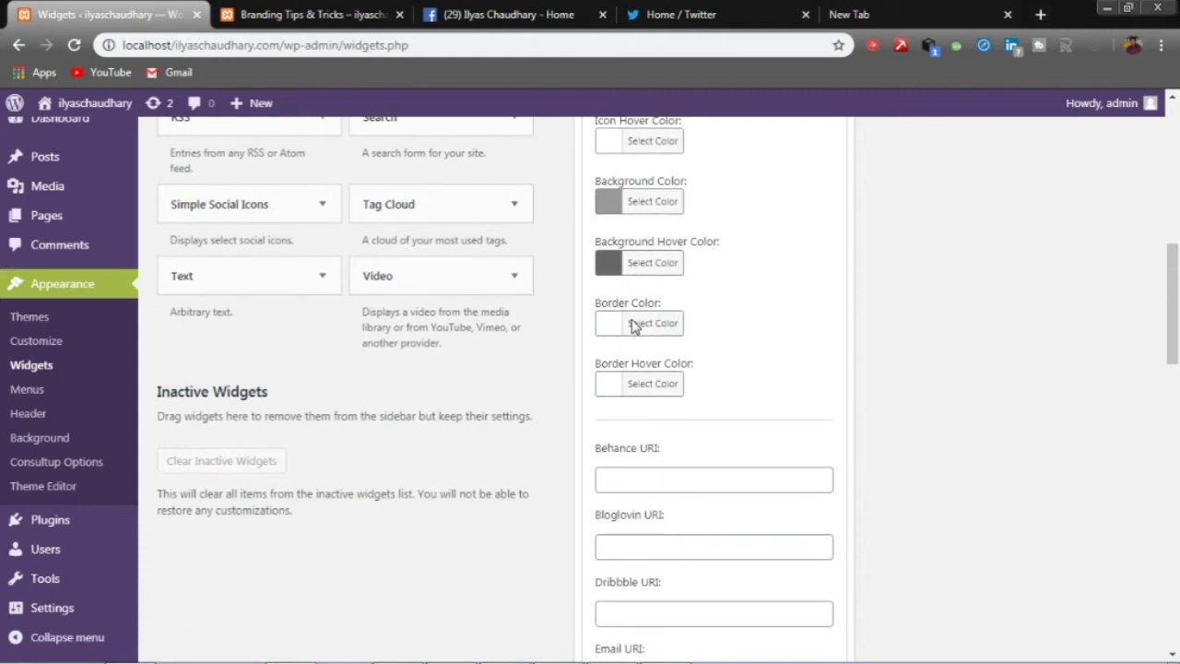
scroll(660, 390, "down", 1)
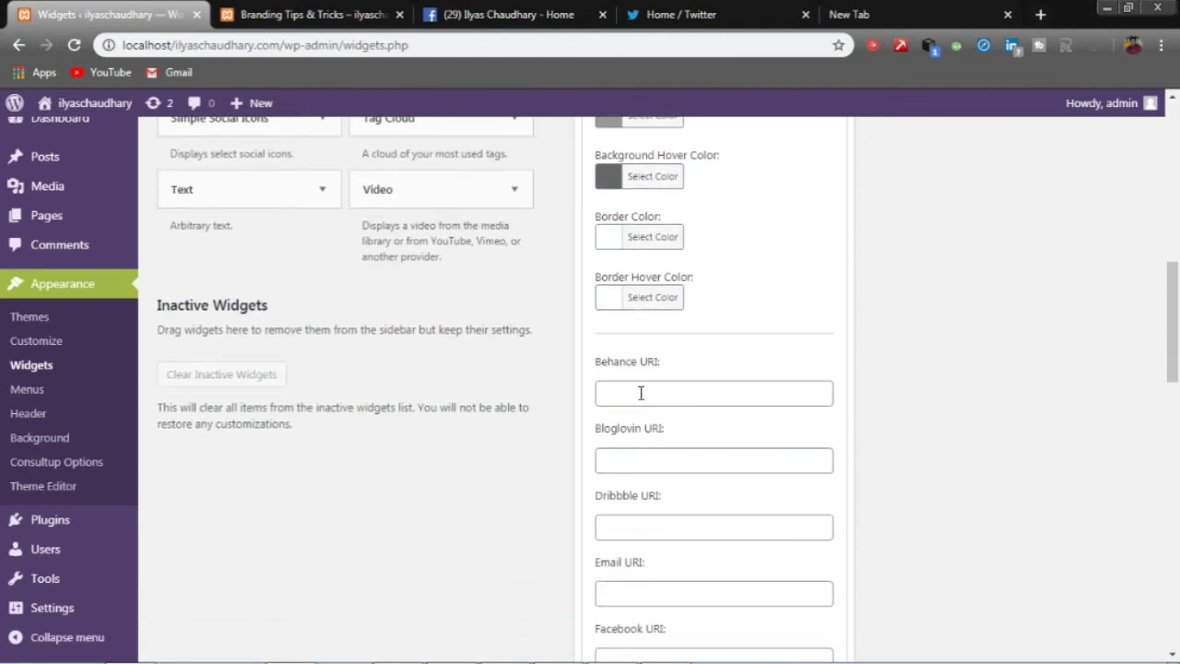
scroll(639, 443, "down", 1)
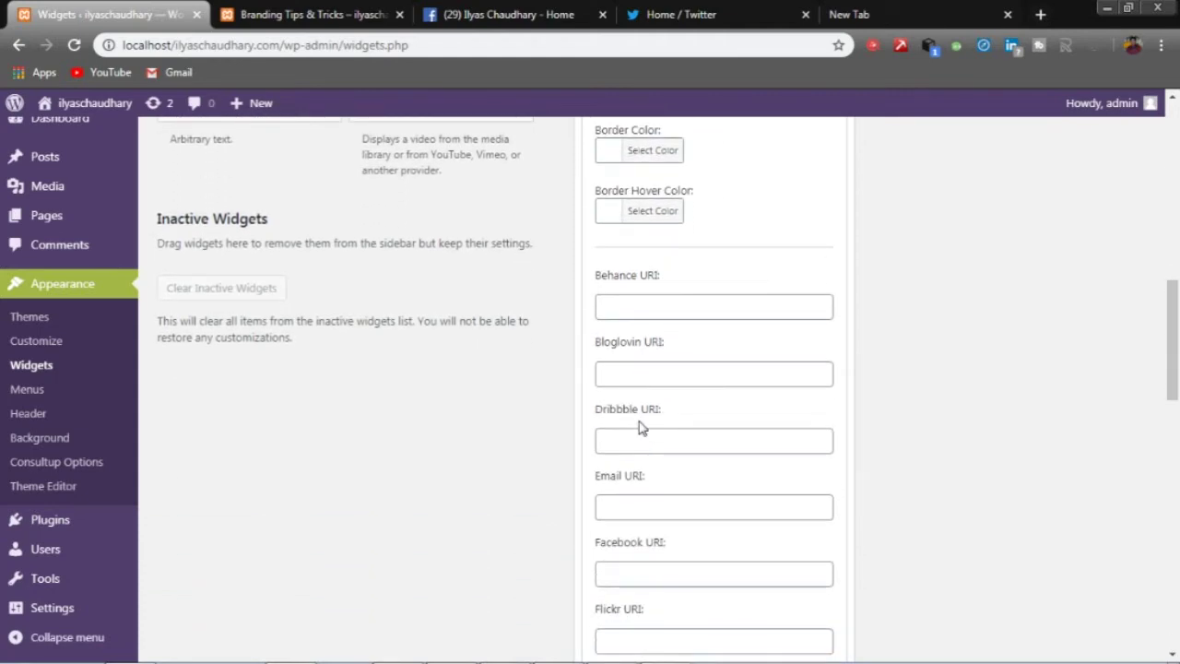
scroll(683, 369, "down", 10)
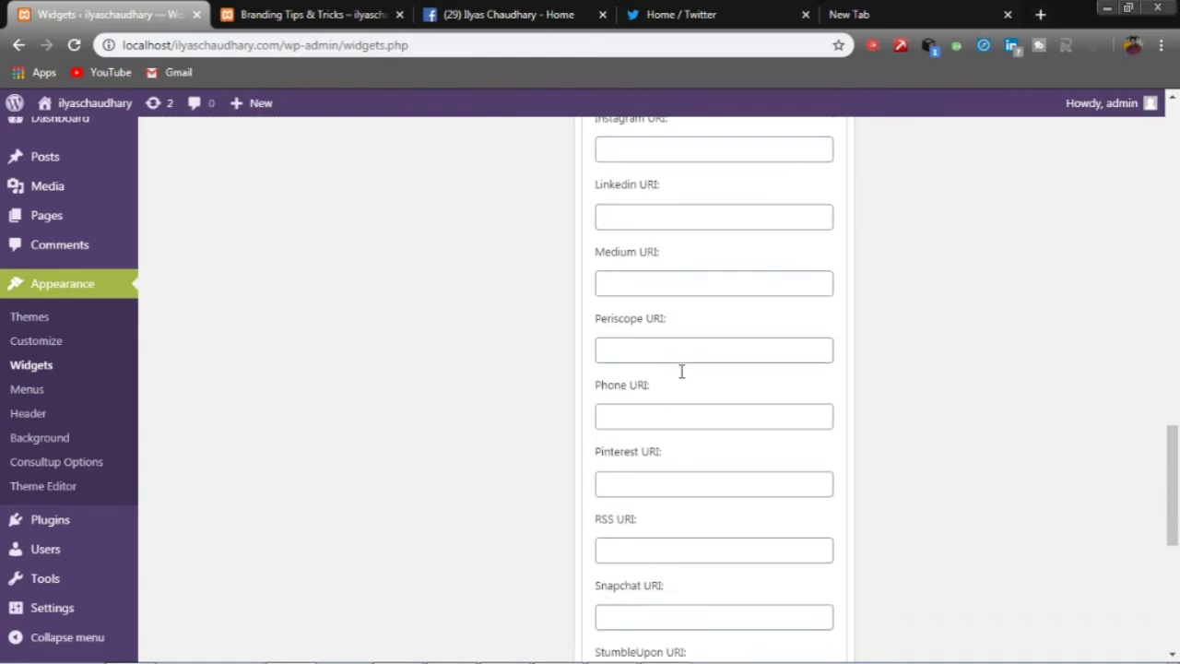
scroll(681, 371, "down", 3)
scroll(679, 368, "down", 1)
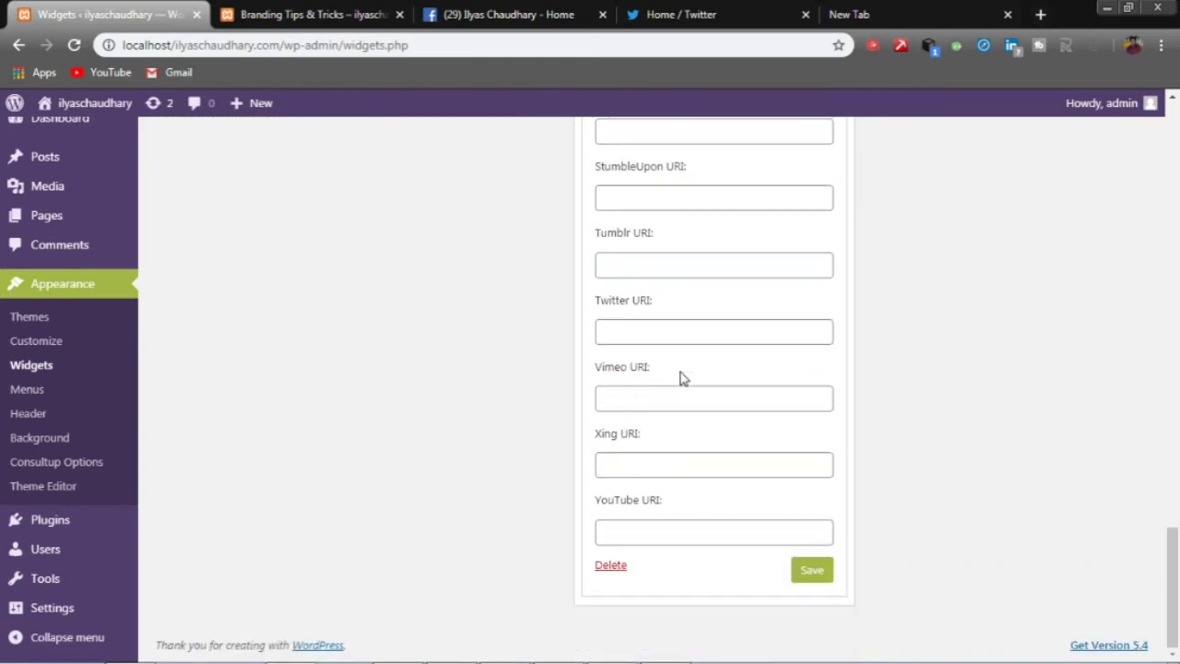
scroll(682, 377, "up", 6)
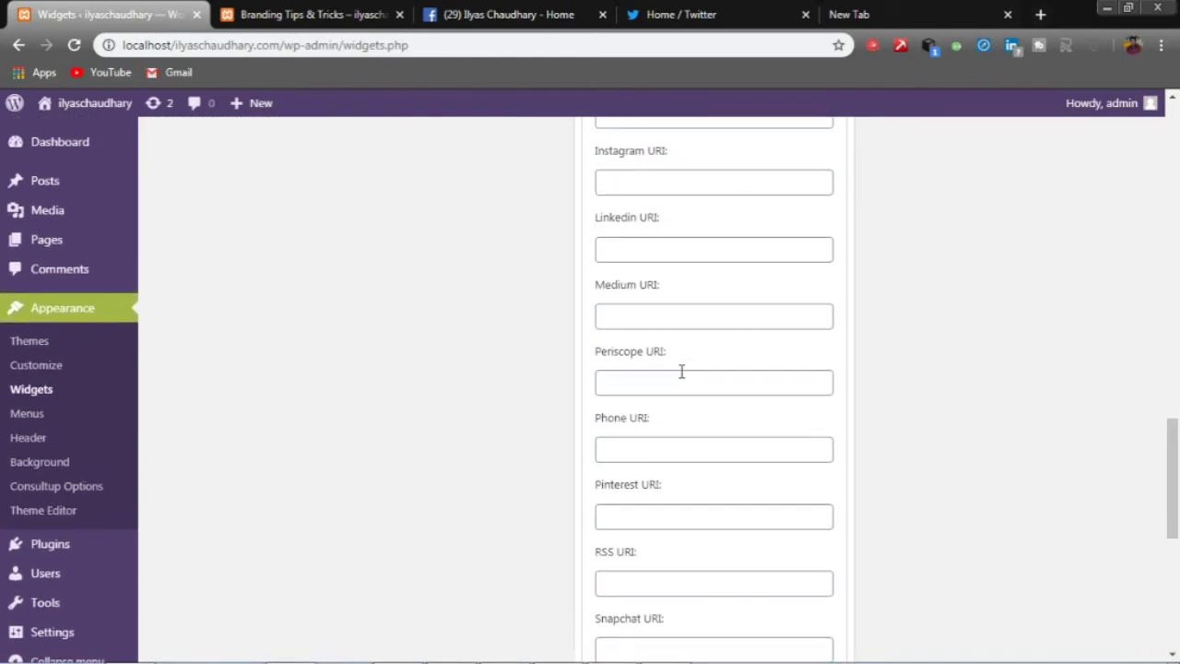
scroll(681, 370, "up", 2)
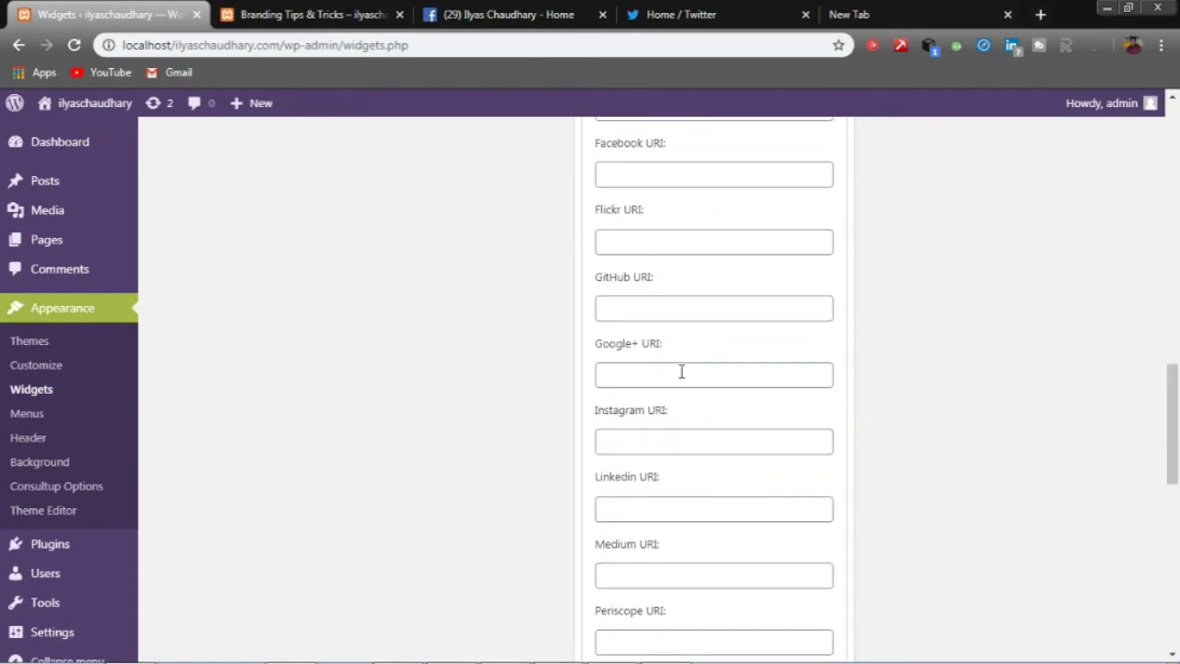
scroll(679, 376, "down", 1)
scroll(679, 376, "up", 1)
left_click(648, 174)
- Copy the Facebook page's address and paste it into the Facebook URI field
left_click(507, 14)
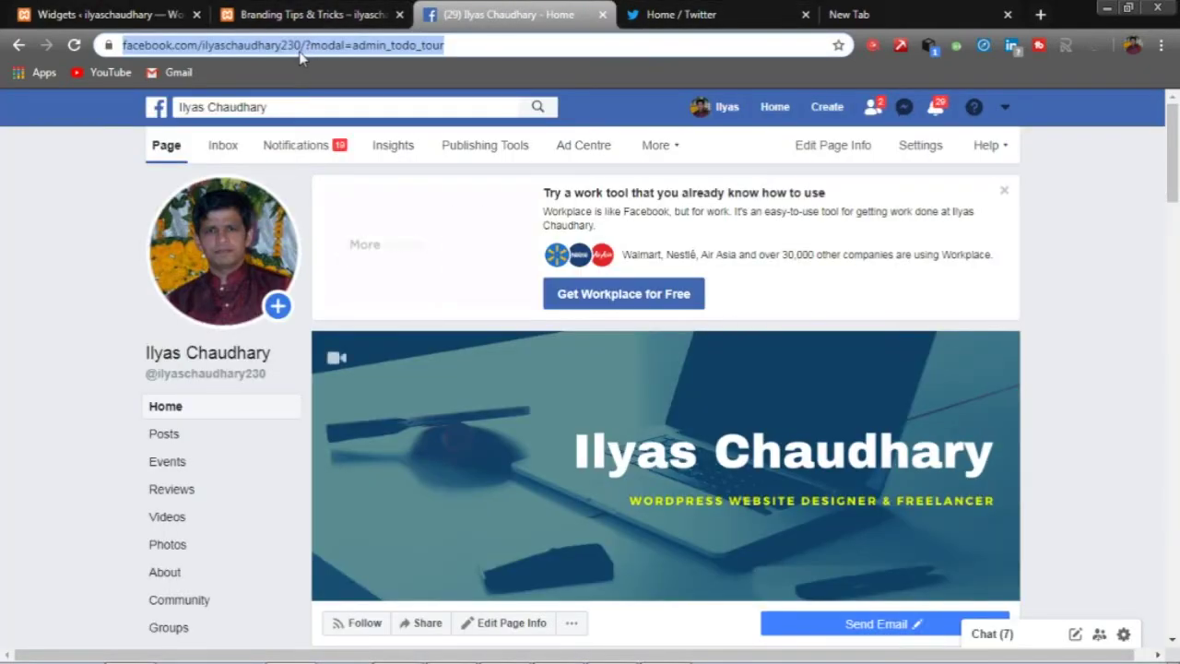
left_click(145, 16)
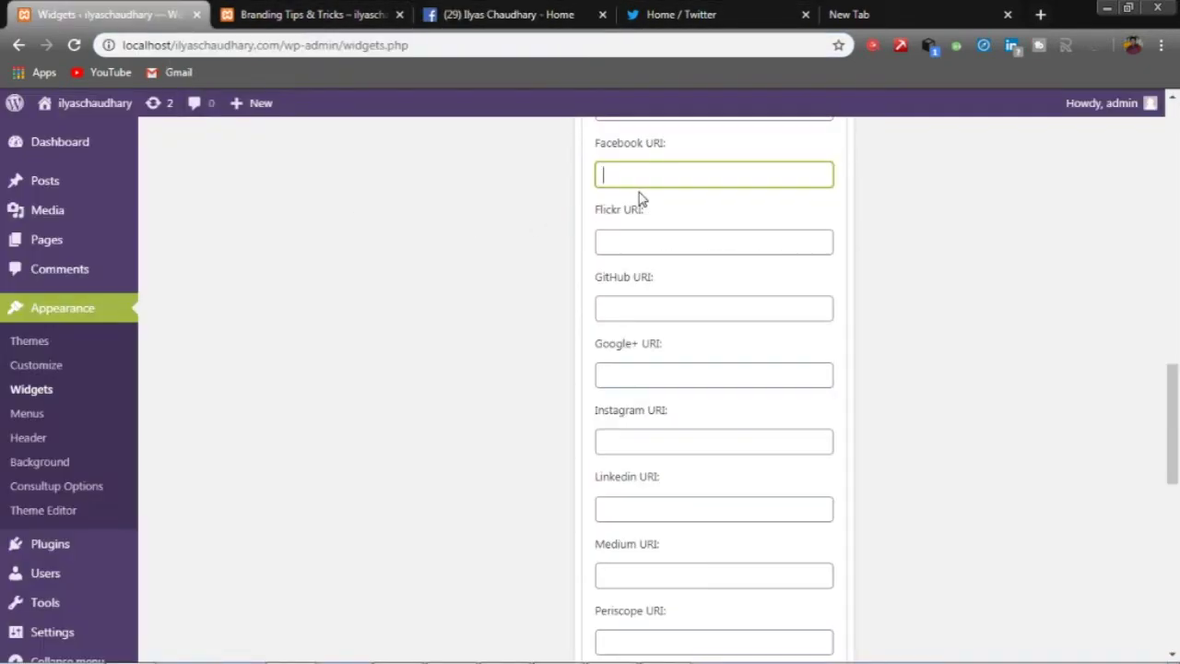
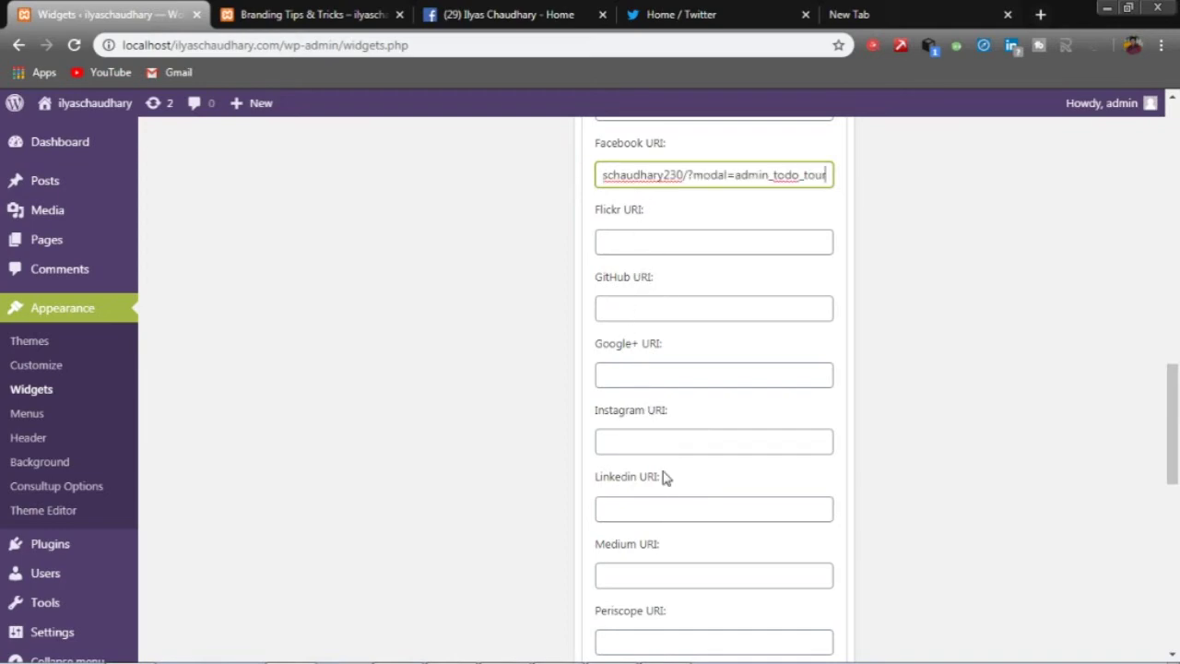
scroll(675, 541, "down", 2)
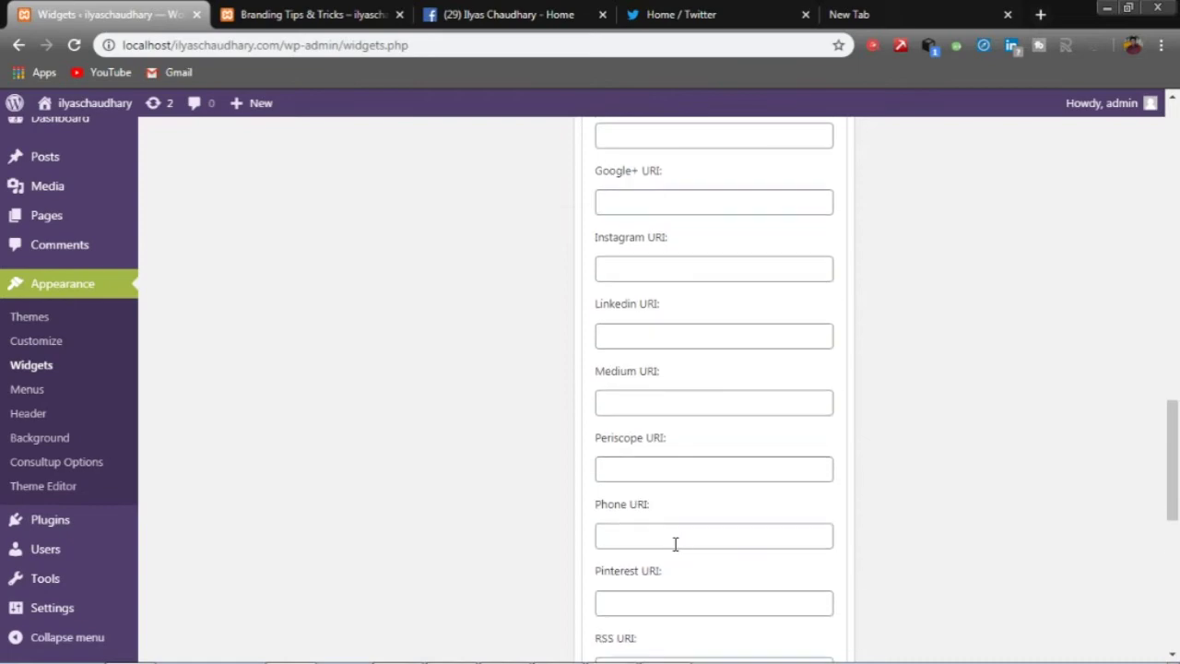
scroll(674, 547, "down", 3)
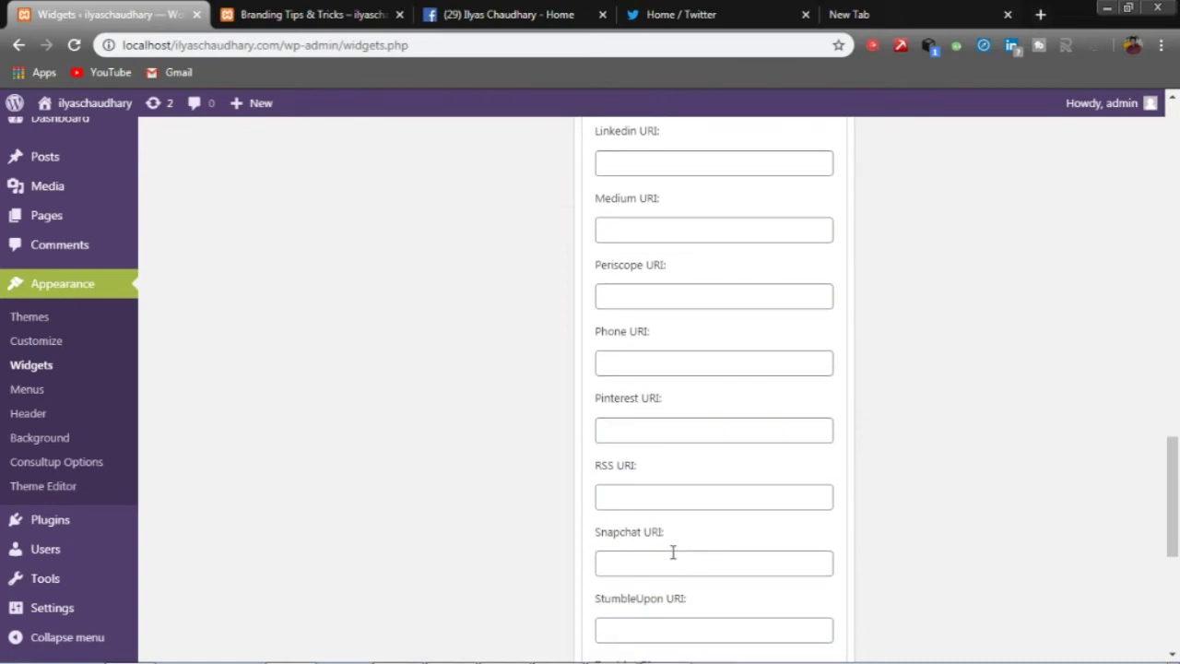
scroll(673, 552, "down", 1)
left_click(664, 590)
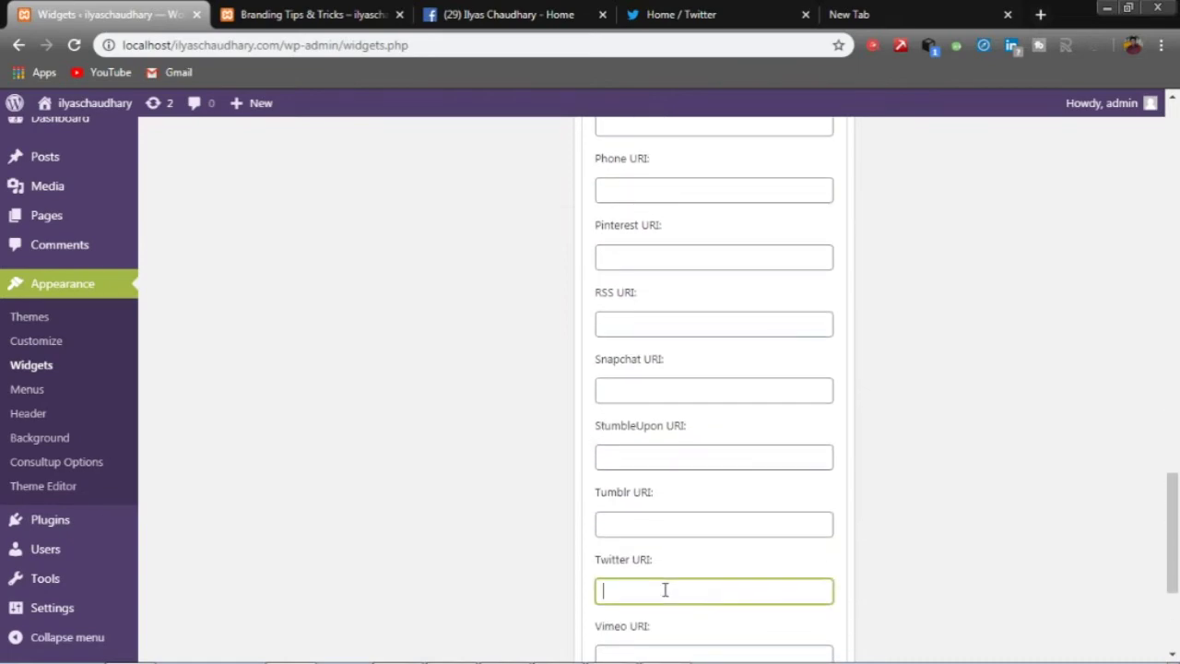
left_click(678, 14)
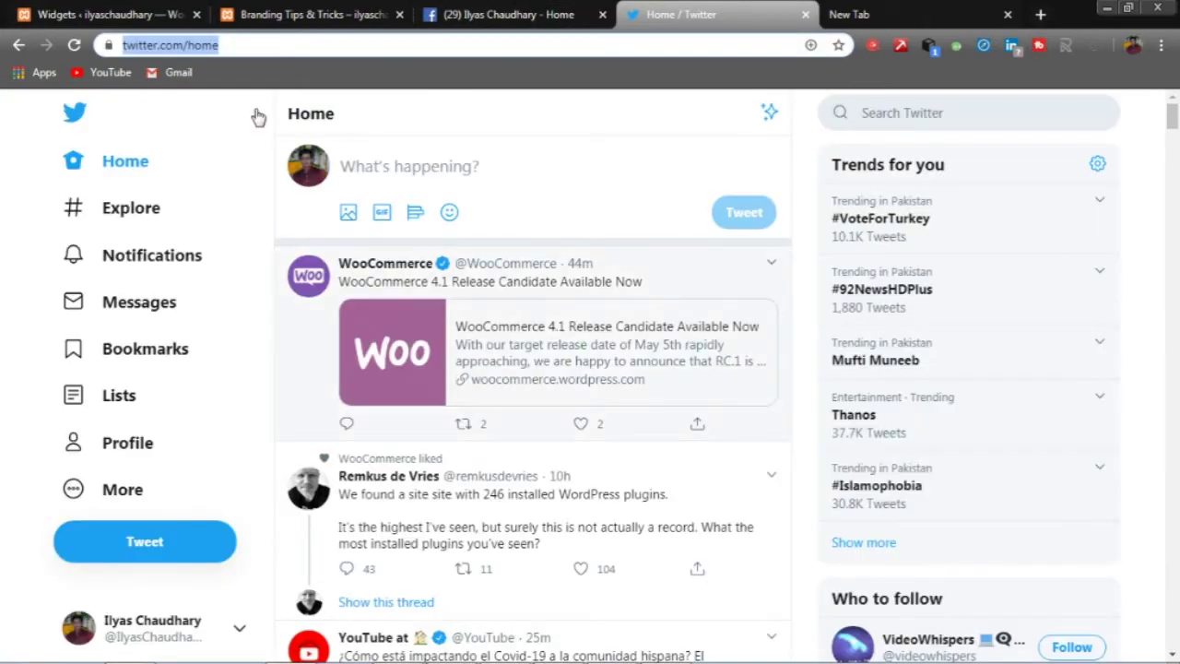
left_click(106, 14)
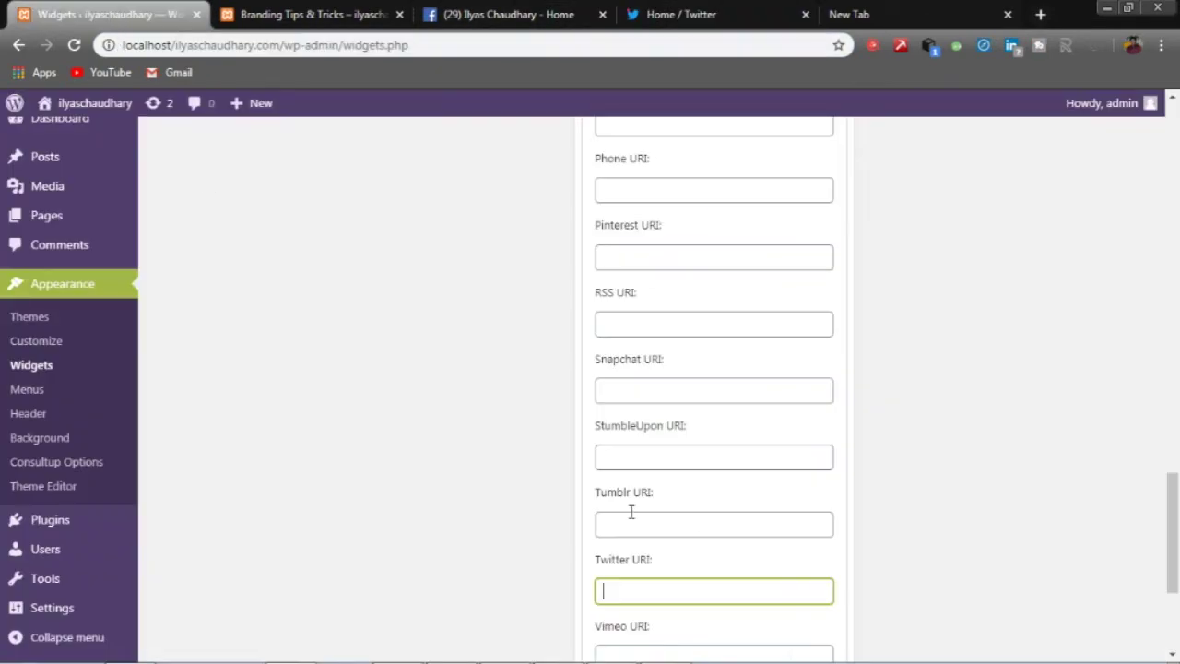
type("https://twitter.com/home")
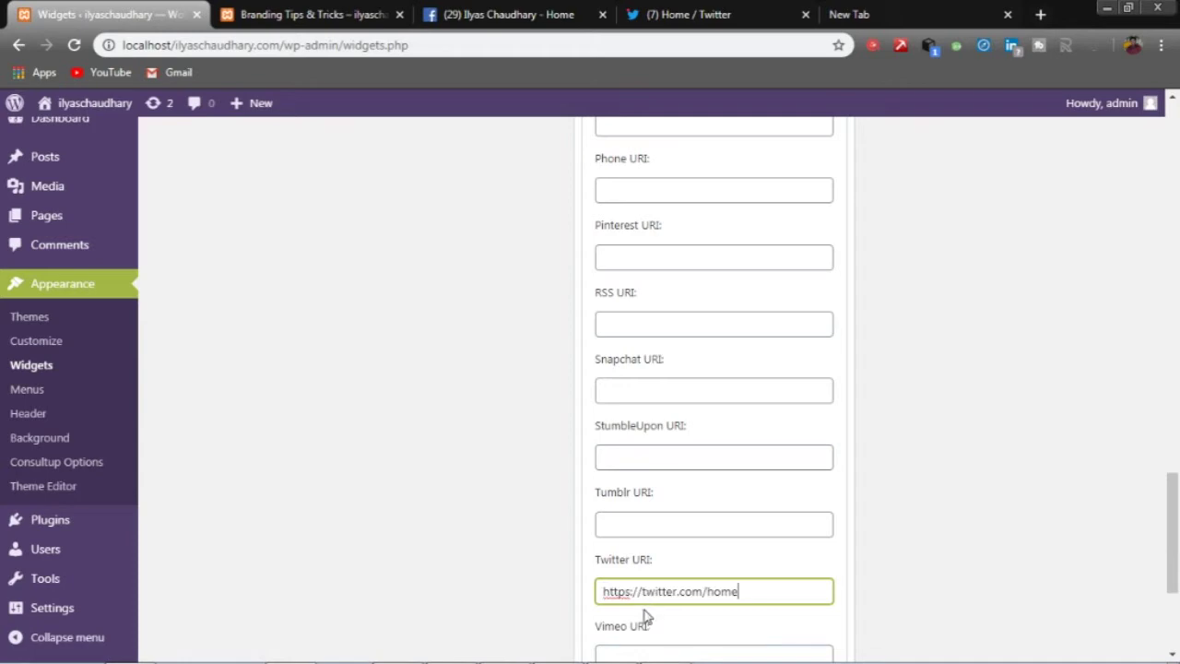
scroll(794, 612, "down", 2)
scroll(794, 611, "down", 1)
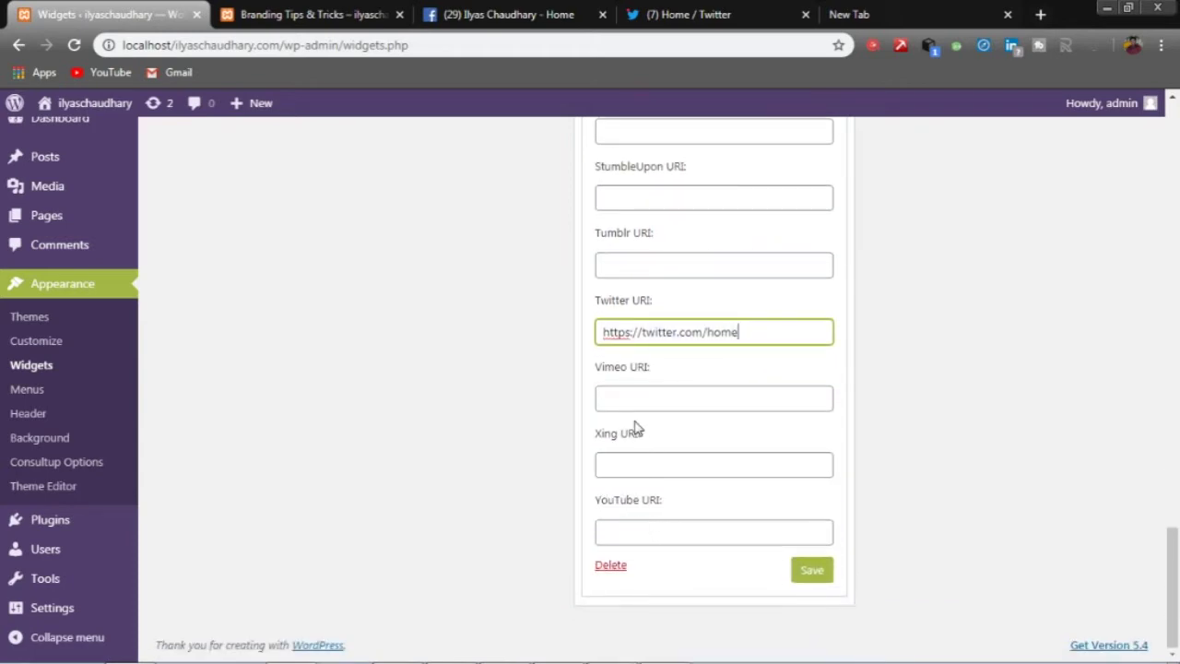
scroll(634, 427, "up", 2)
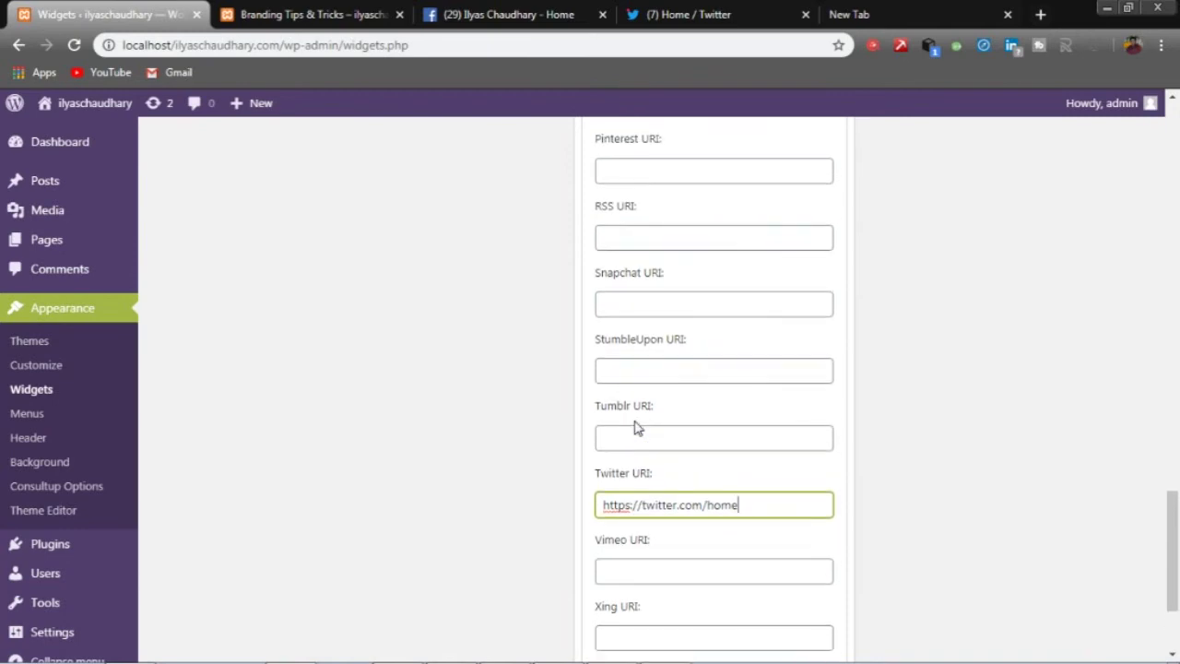
scroll(634, 426, "up", 3)
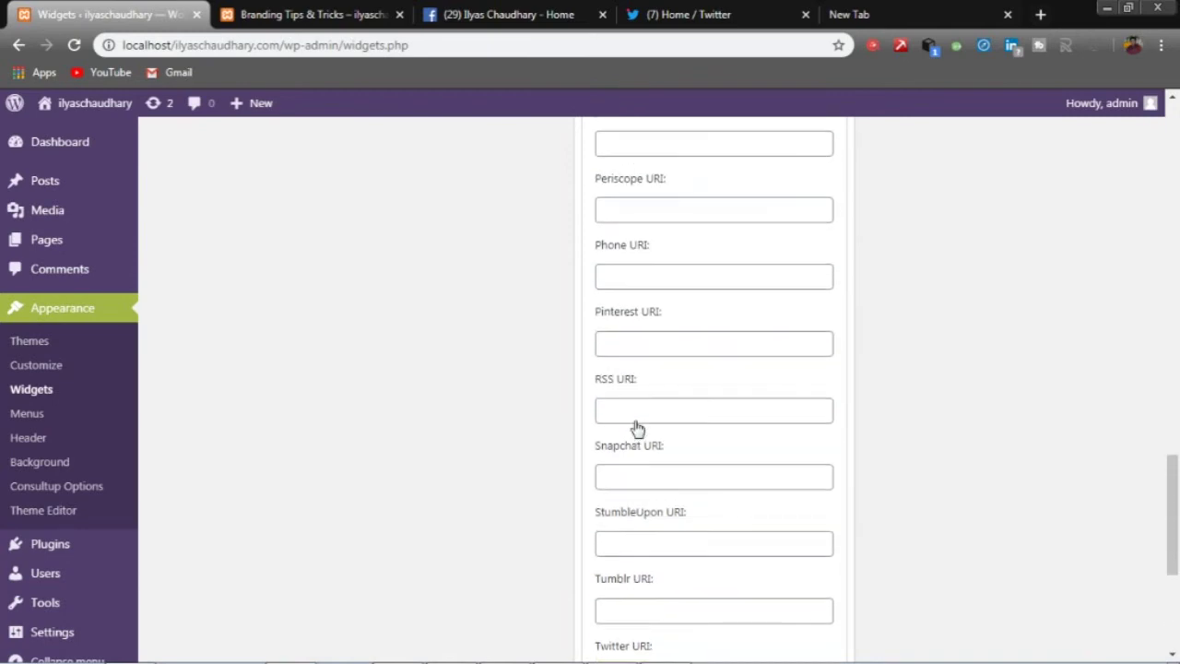
scroll(635, 420, "down", 3)
scroll(635, 421, "up", 2)
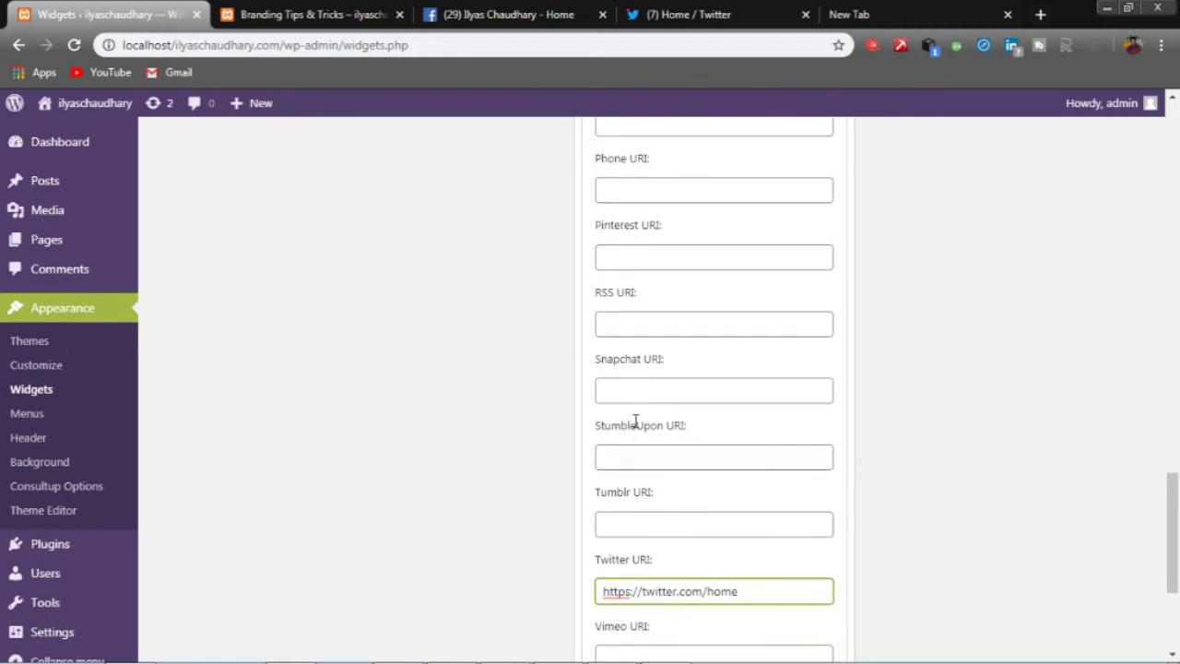
scroll(635, 420, "up", 3)
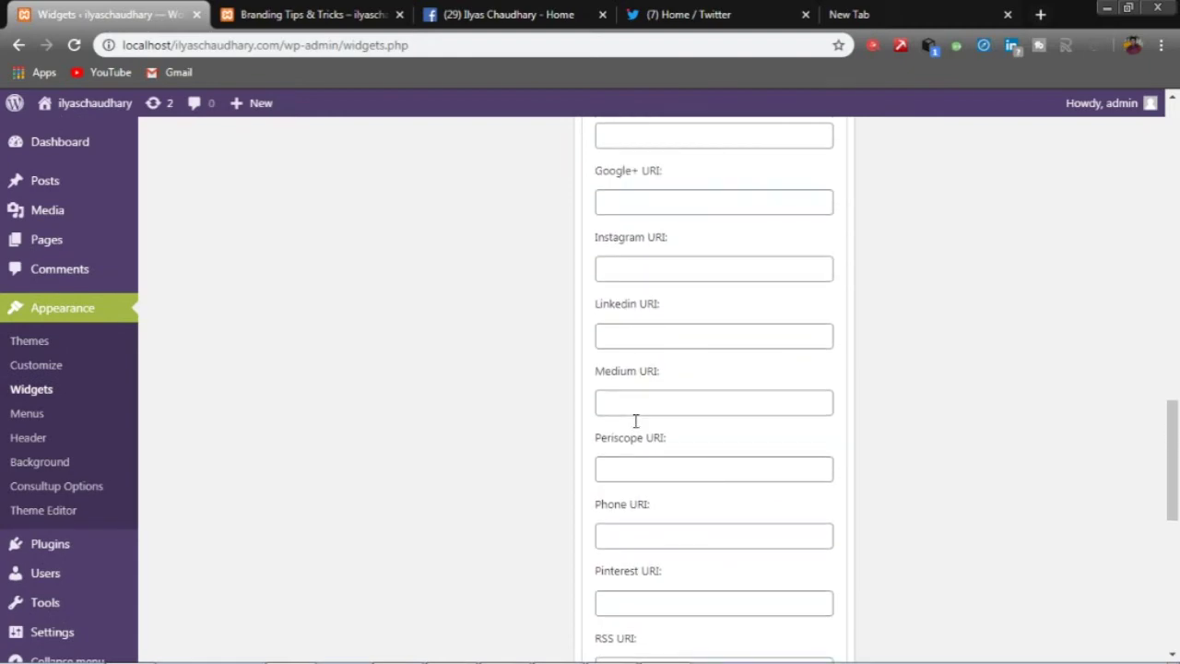
scroll(634, 427, "up", 3)
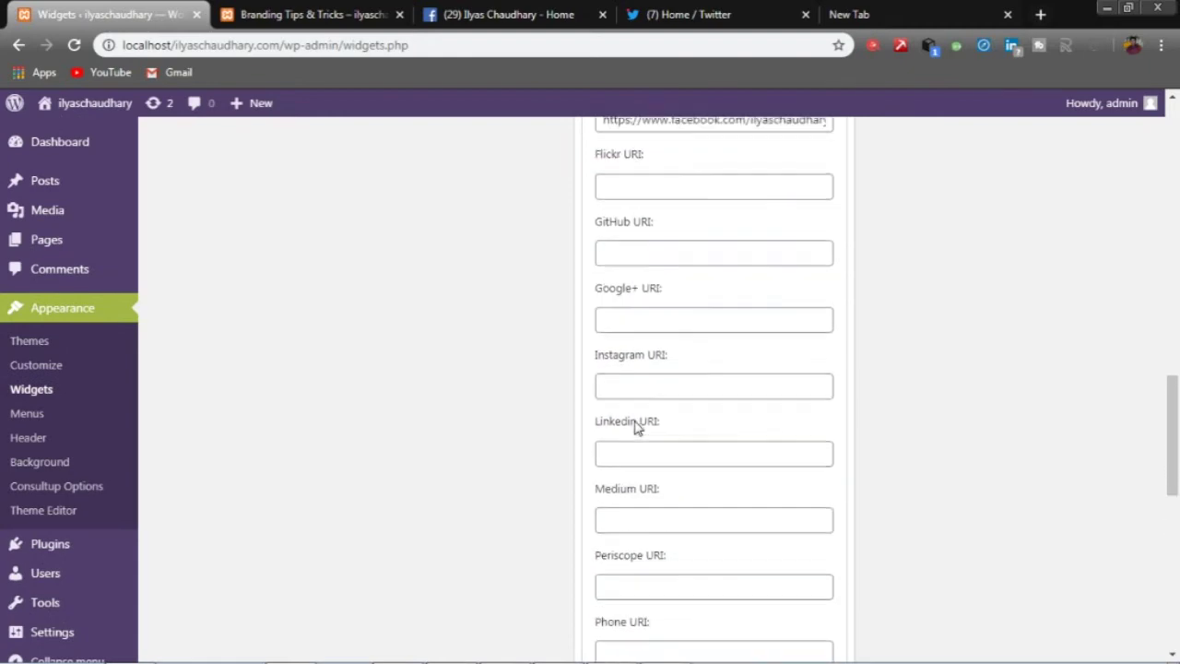
scroll(634, 428, "up", 1)
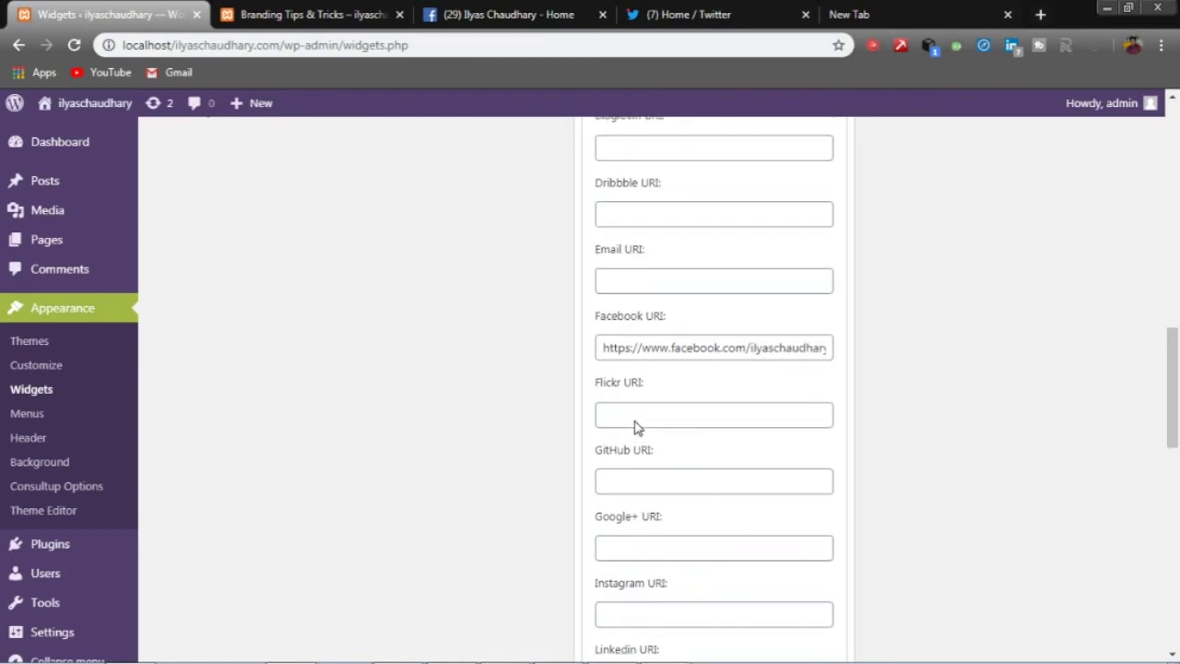
- Enter 'mailto:' followed by the account's e-mail address in the widget's Email URI field
left_click(621, 280)
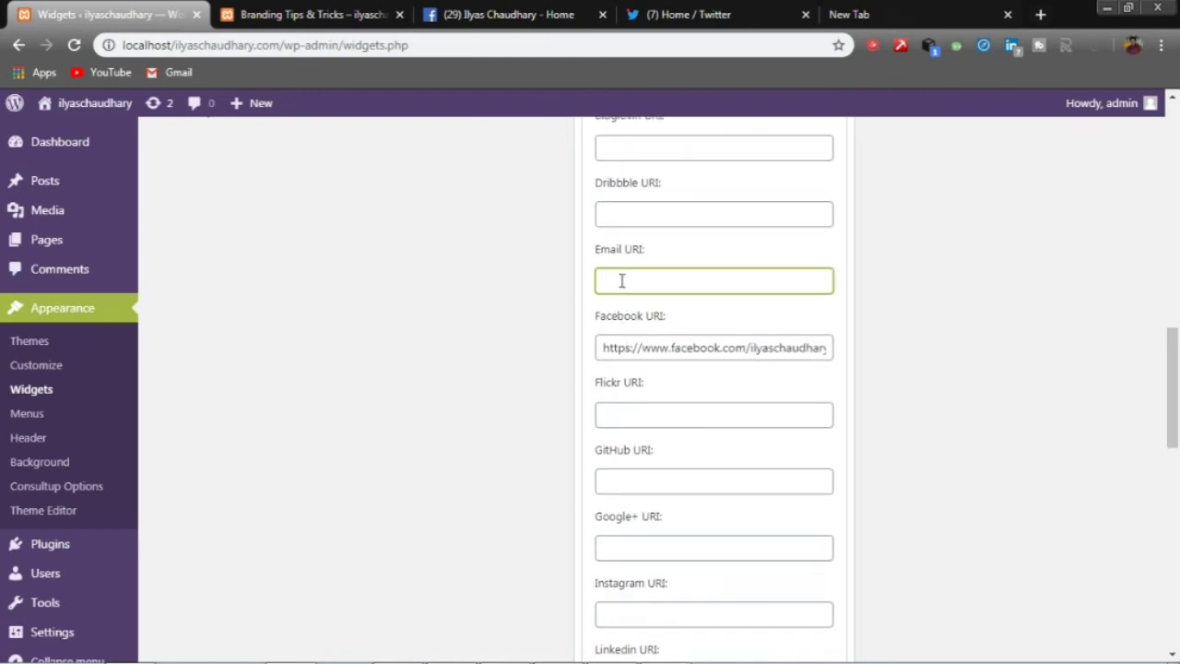
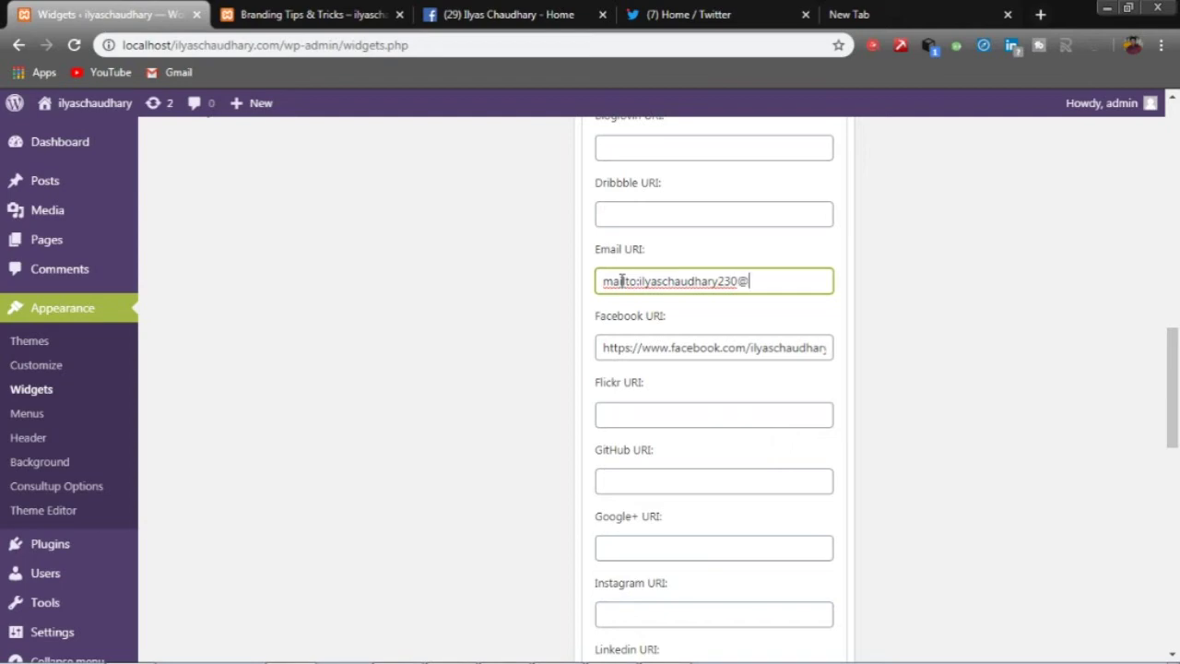
scroll(619, 638, "down", 1)
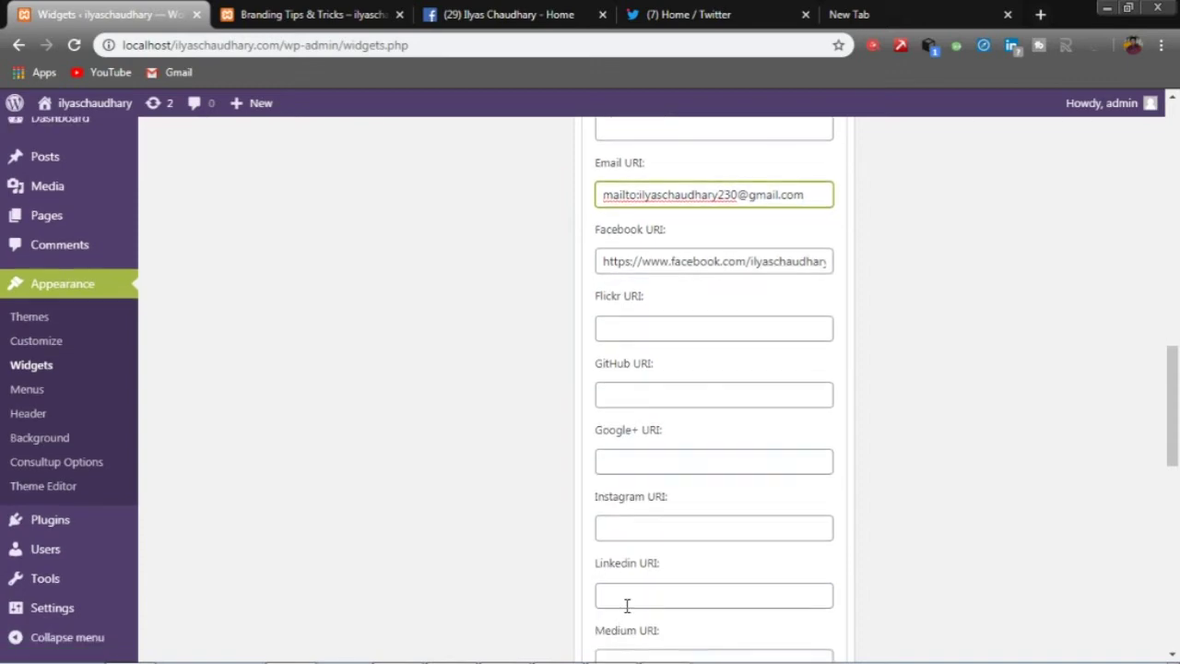
scroll(627, 605, "up", 2)
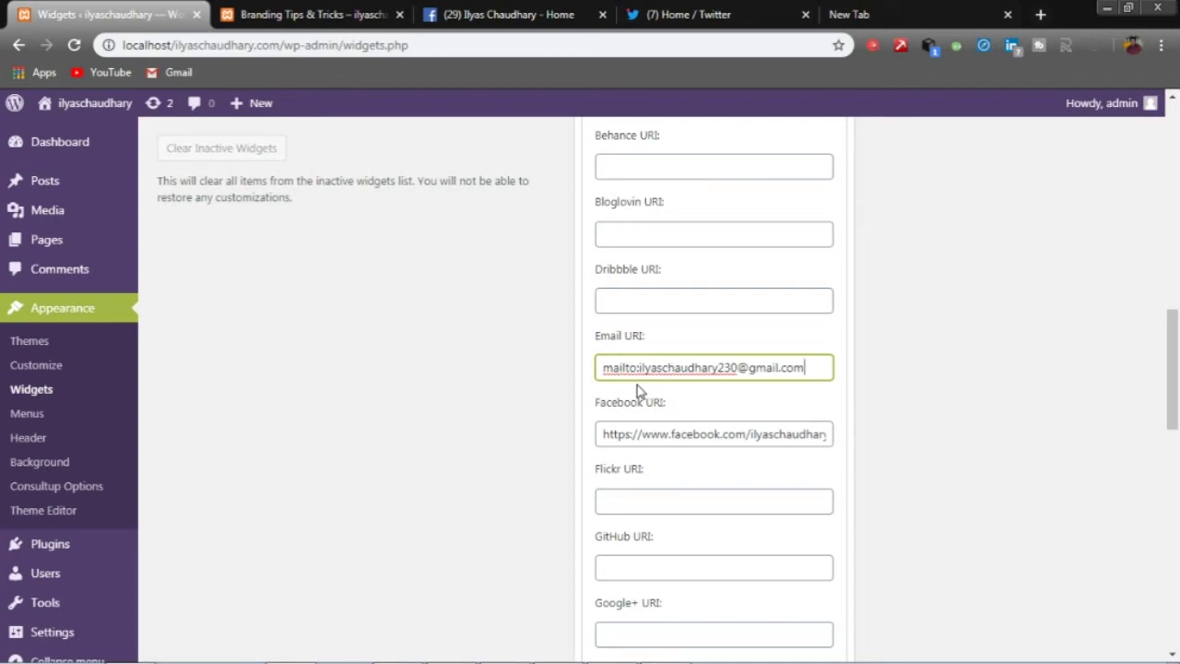
scroll(638, 384, "down", 2)
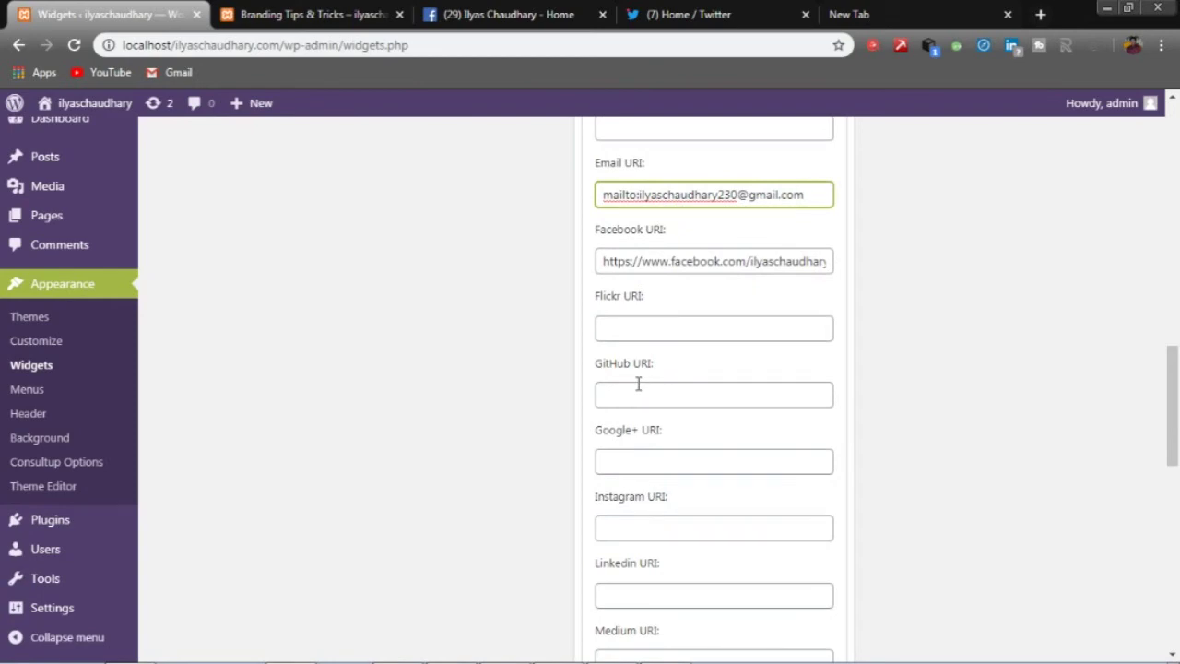
scroll(637, 384, "down", 3)
scroll(638, 394, "down", 2)
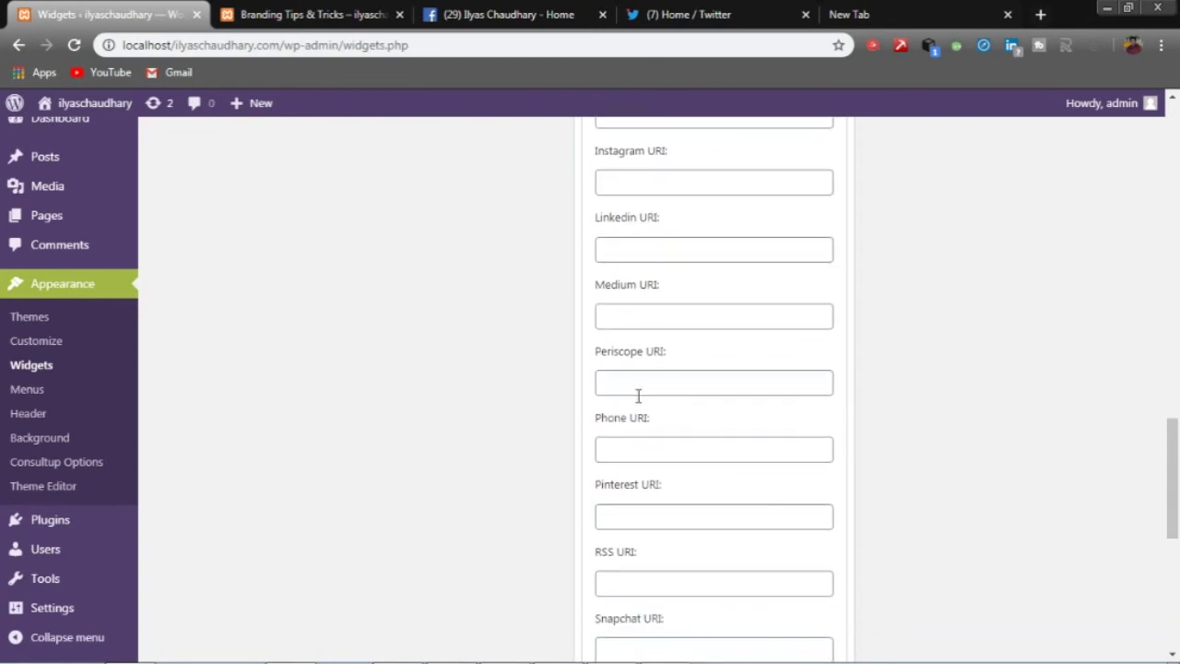
- Put 'tel:' plus the phone number into Phone URI, then save the Simple Social Icons widget
left_click(639, 363)
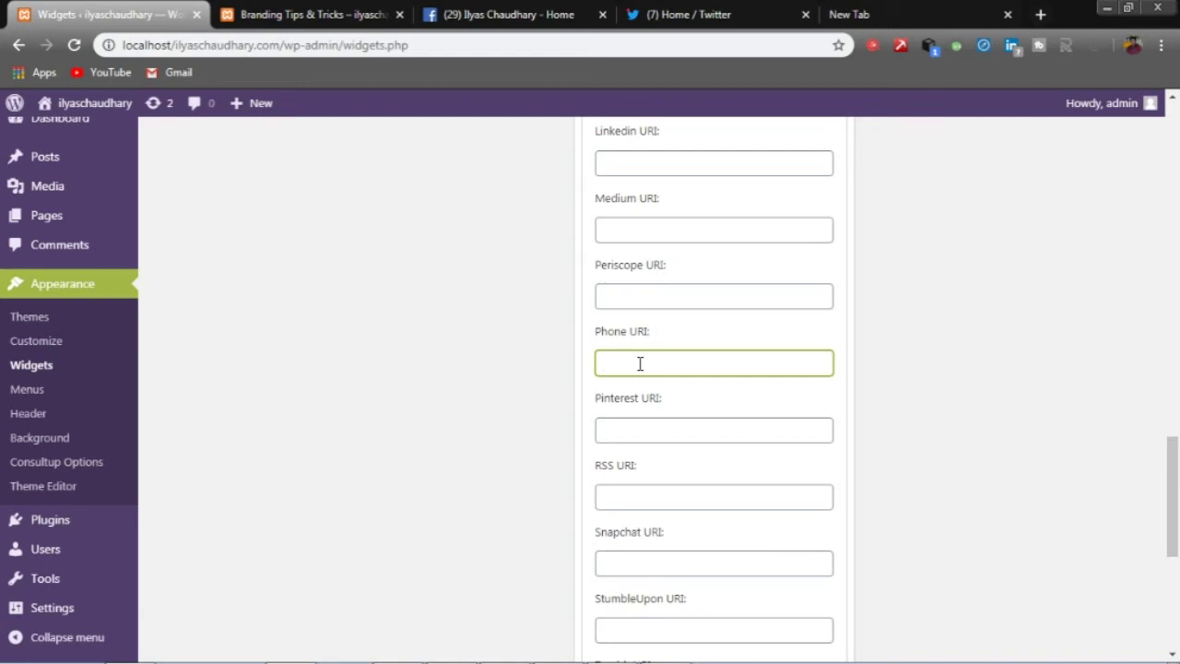
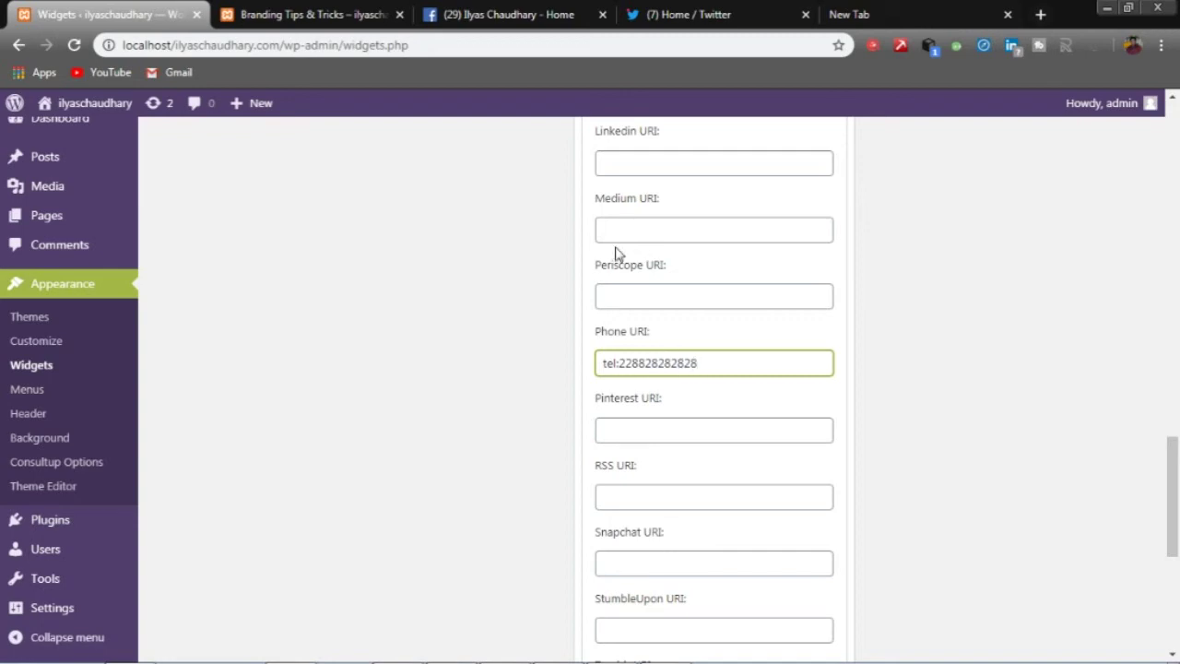
scroll(771, 297, "down", 5)
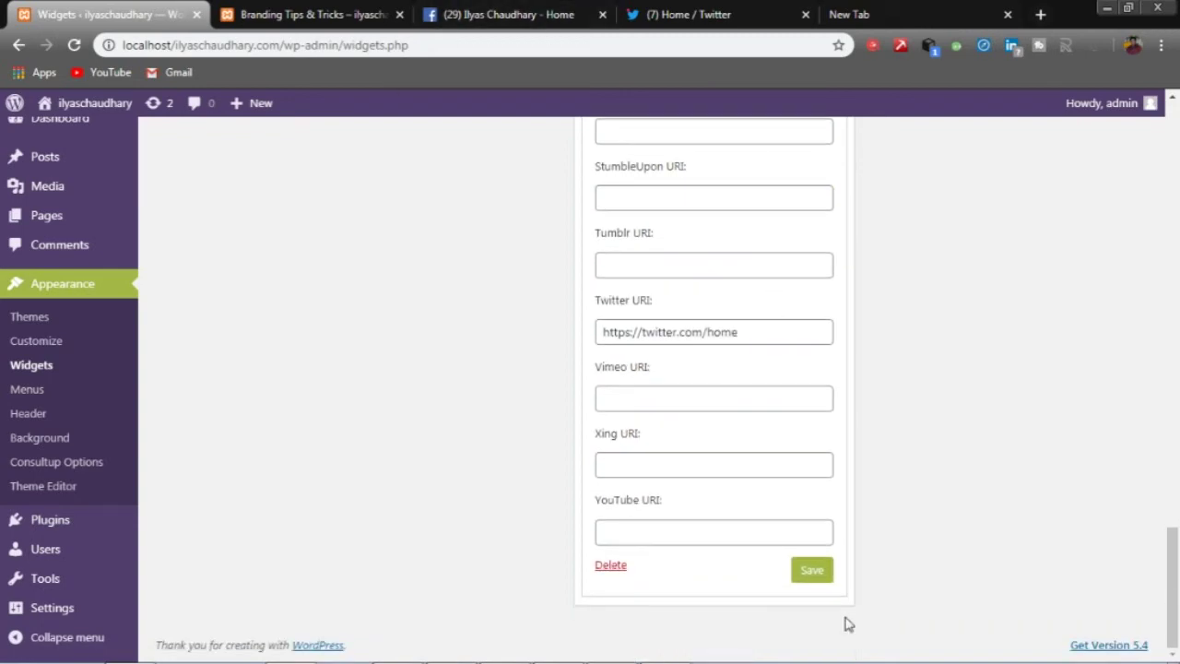
left_click(817, 574)
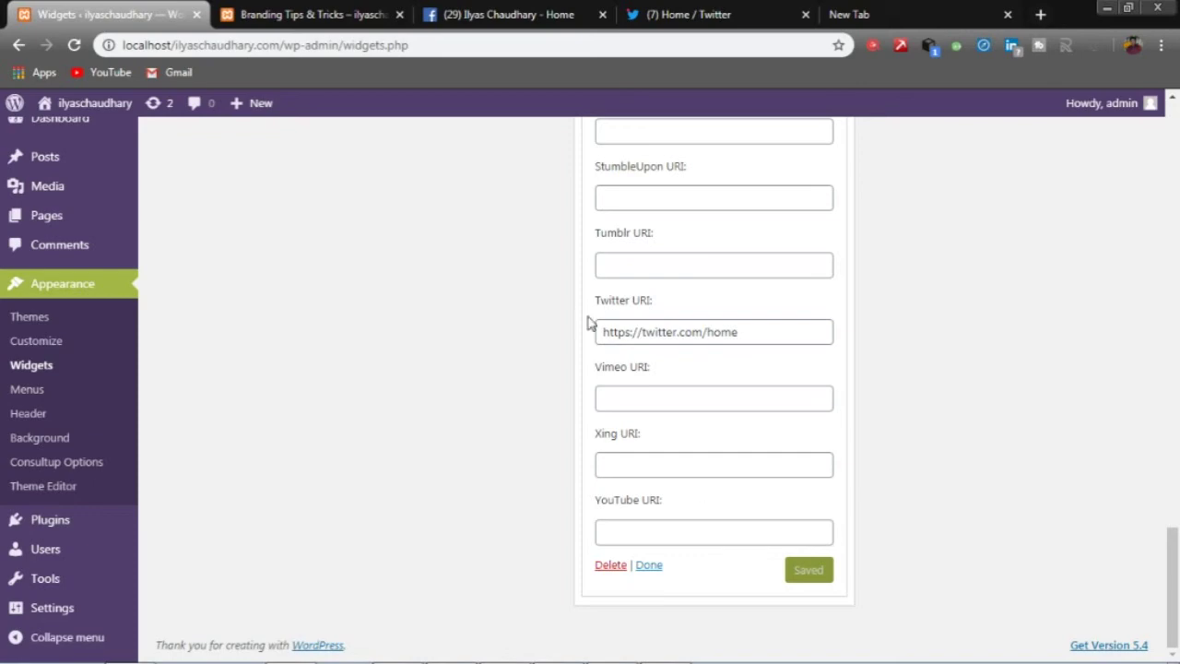
left_click(304, 13)
left_click(75, 46)
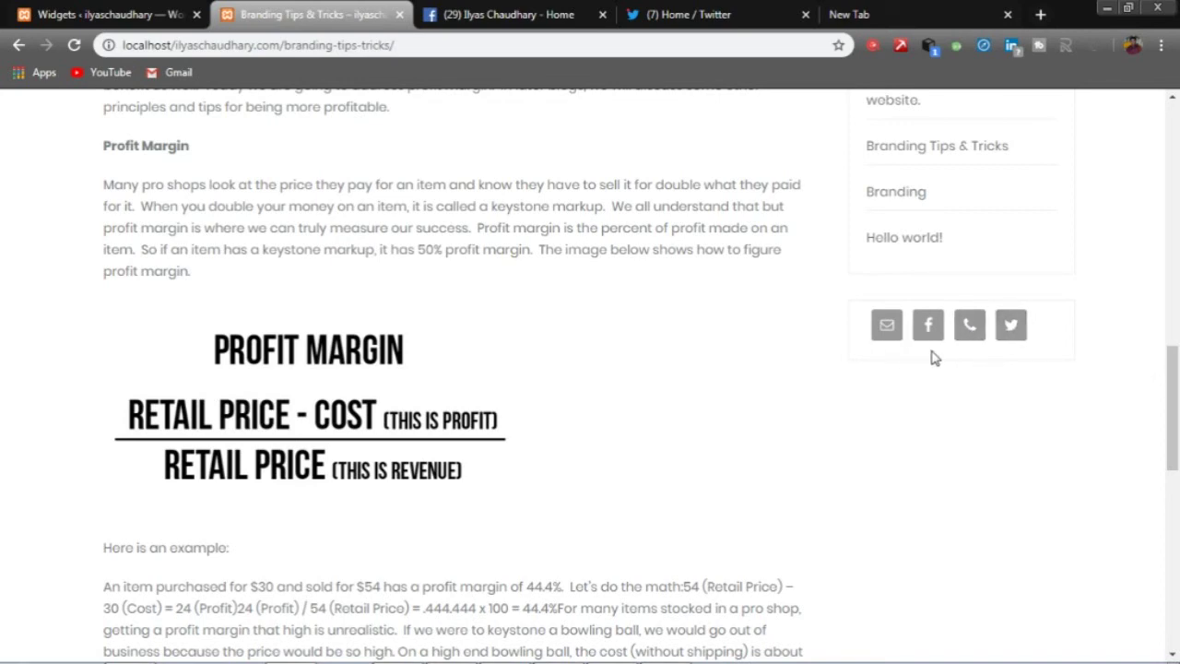
left_click(113, 14)
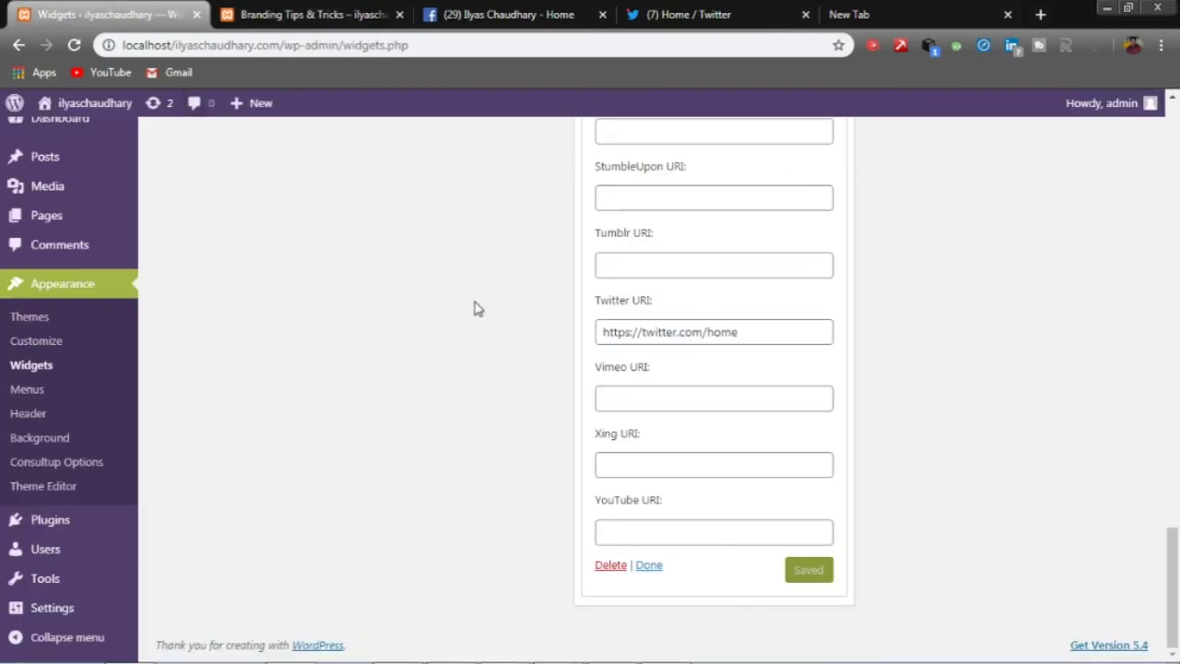
- Return to the Branding Tips & Tricks post tab and look over its sidebar
scroll(621, 456, "up", 10)
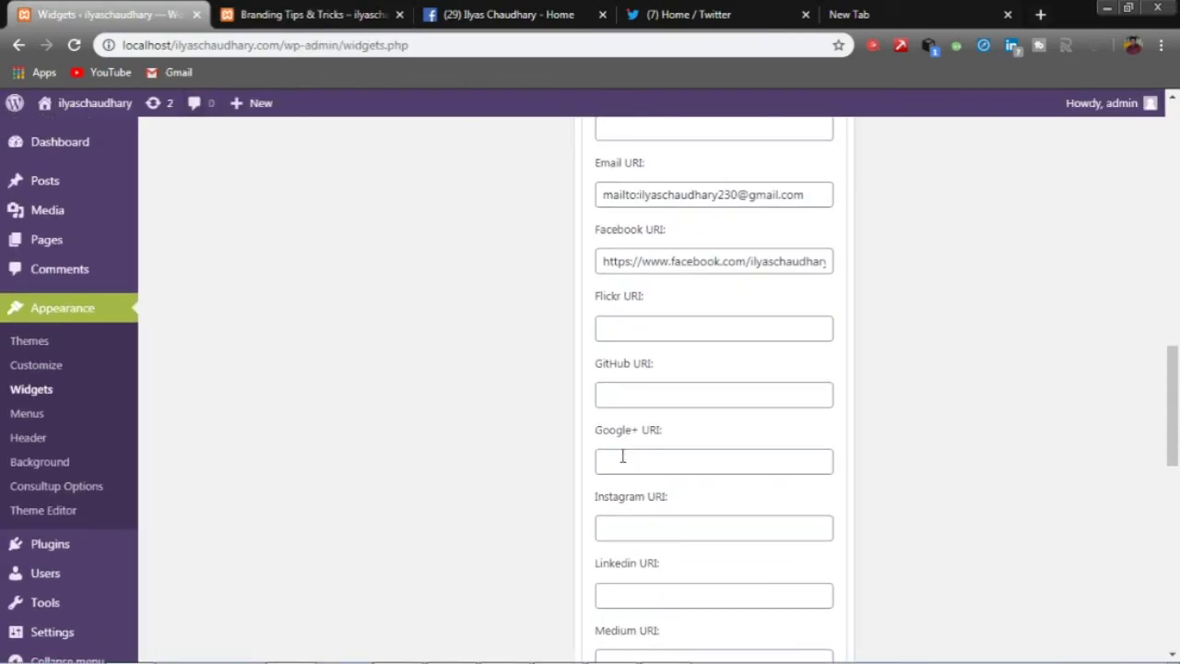
scroll(622, 455, "up", 5)
scroll(625, 276, "up", 1)
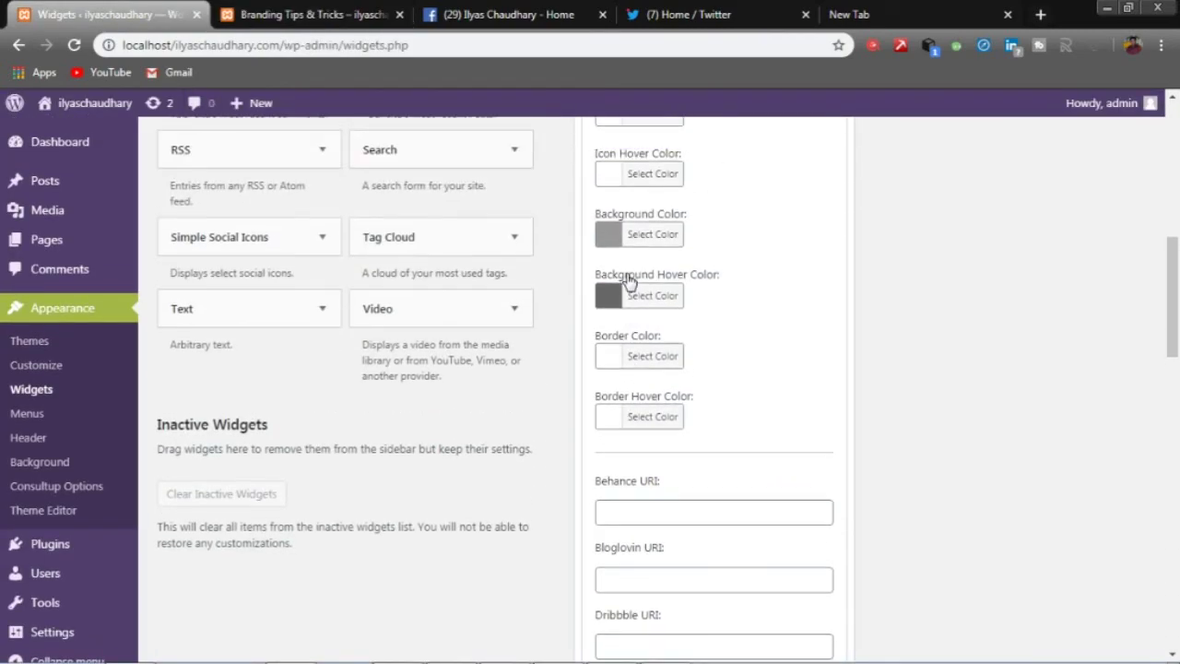
scroll(682, 353, "down", 2)
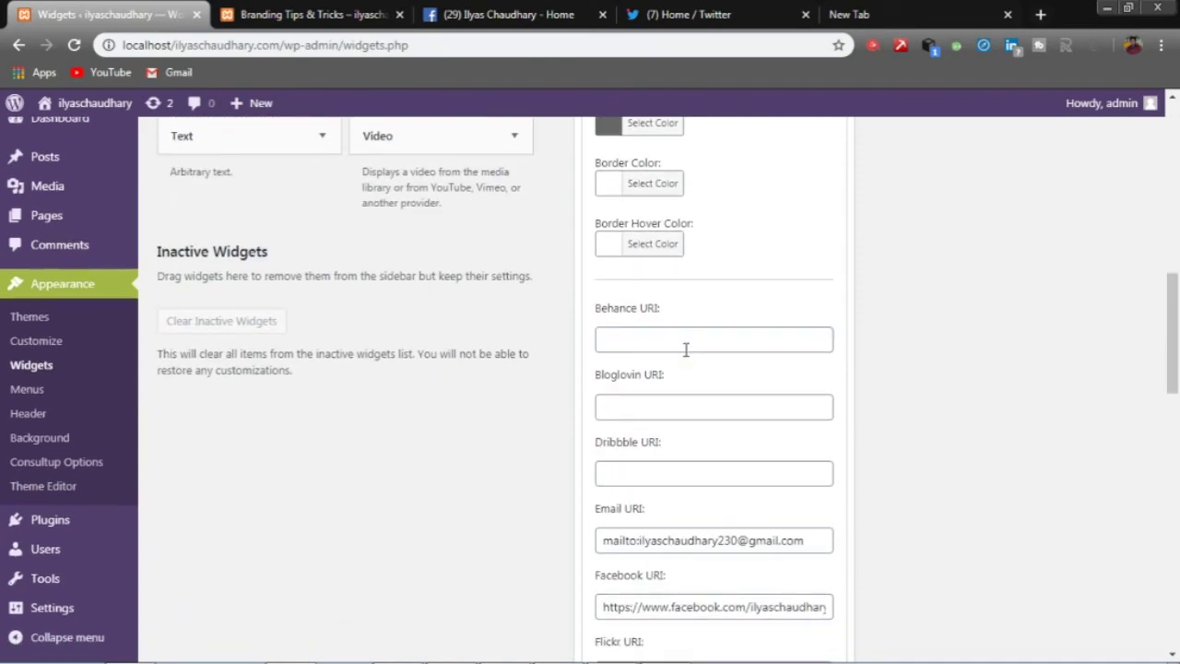
scroll(686, 349, "down", 12)
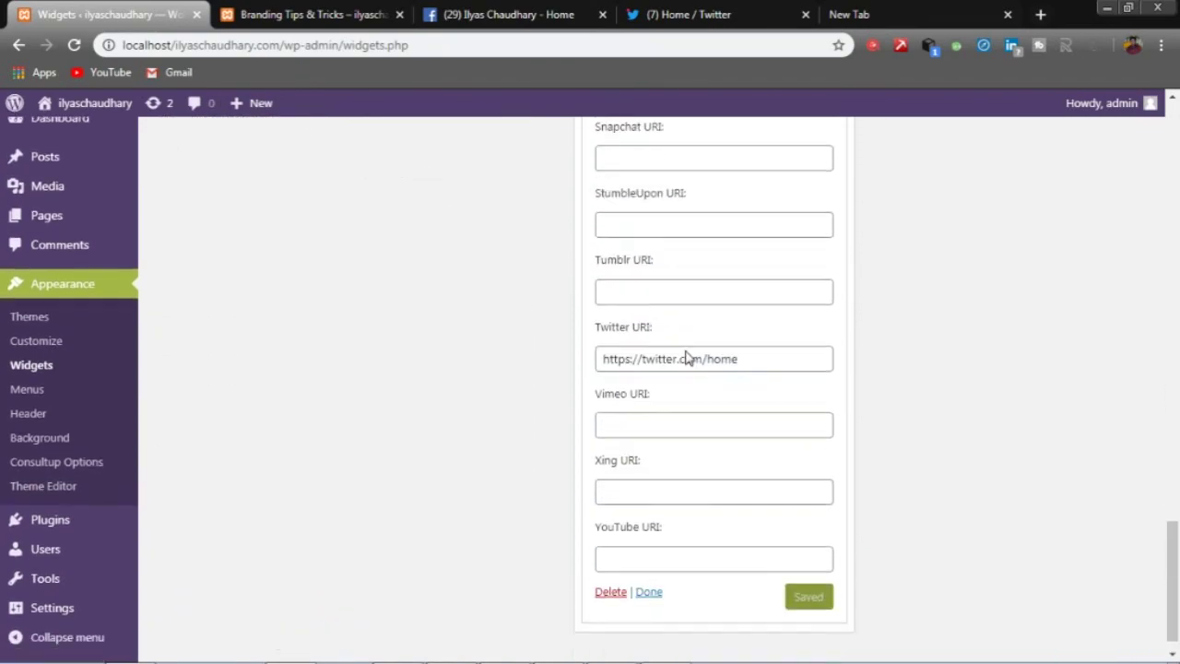
scroll(686, 357, "down", 1)
key("ctrl+Tab")
scroll(743, 495, "up", 10)
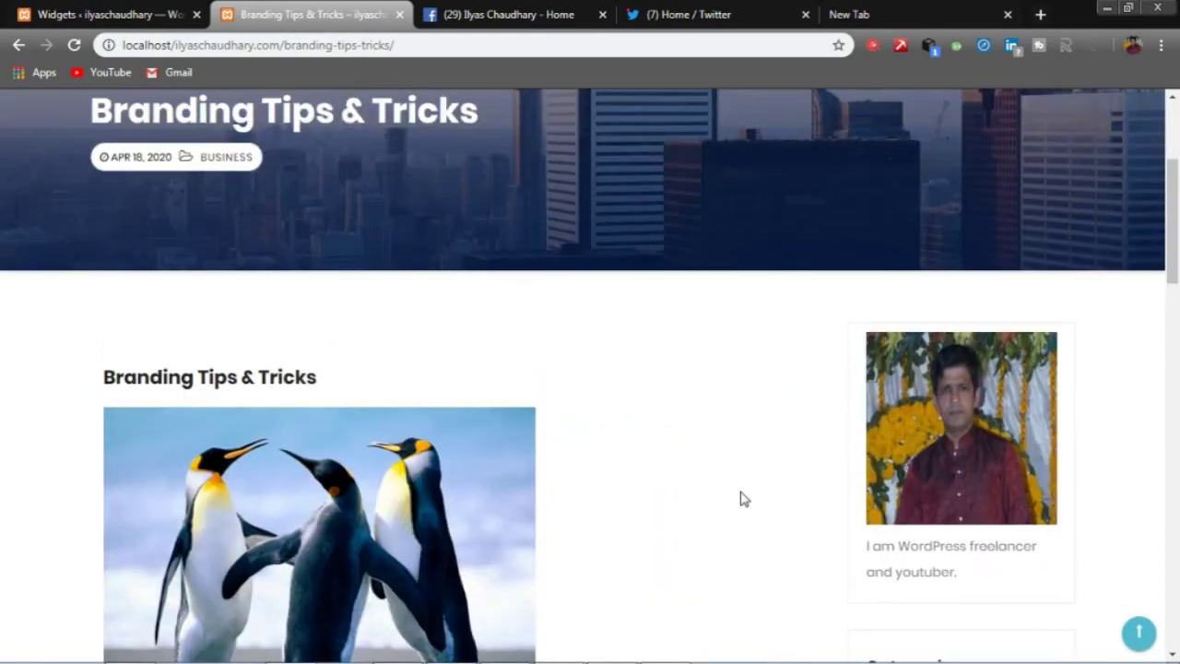
scroll(743, 499, "down", 2)
scroll(743, 499, "up", 3)
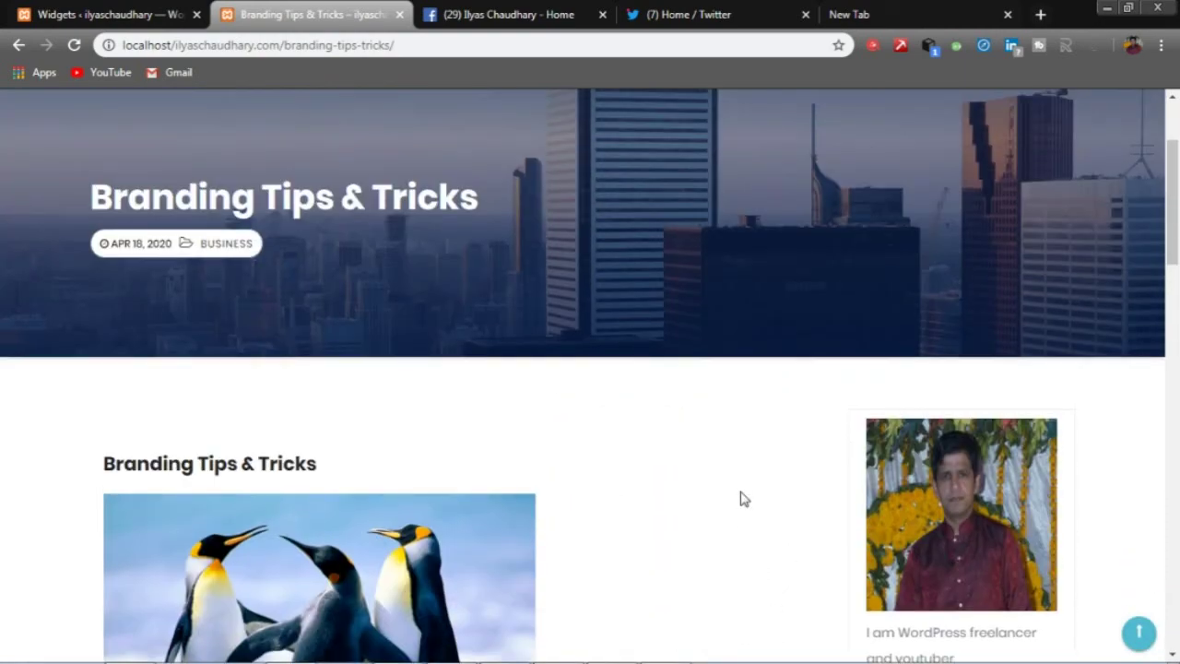